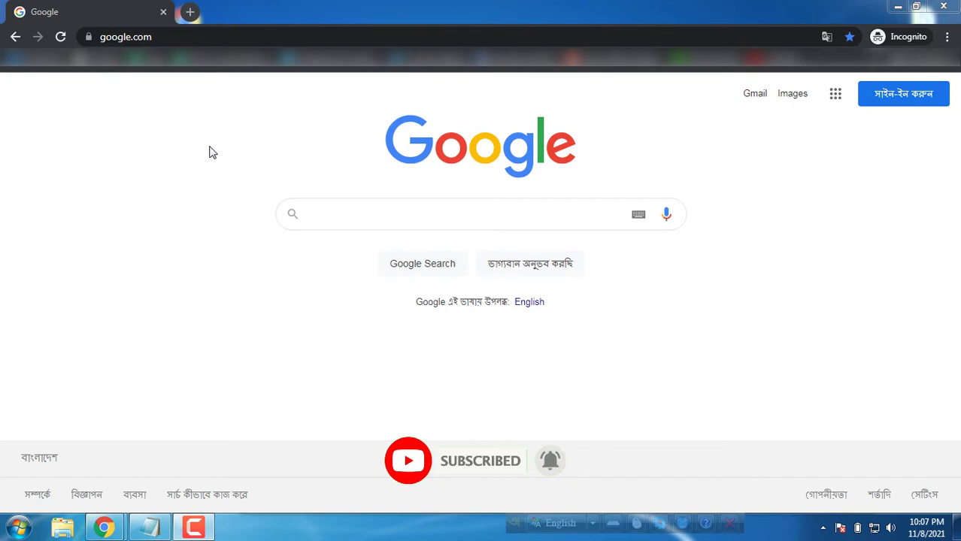
- Search Google for 'coinbase' and open the 'Coinbase – Buy & Sell Bitcoin' homepage result
left_click(349, 208)
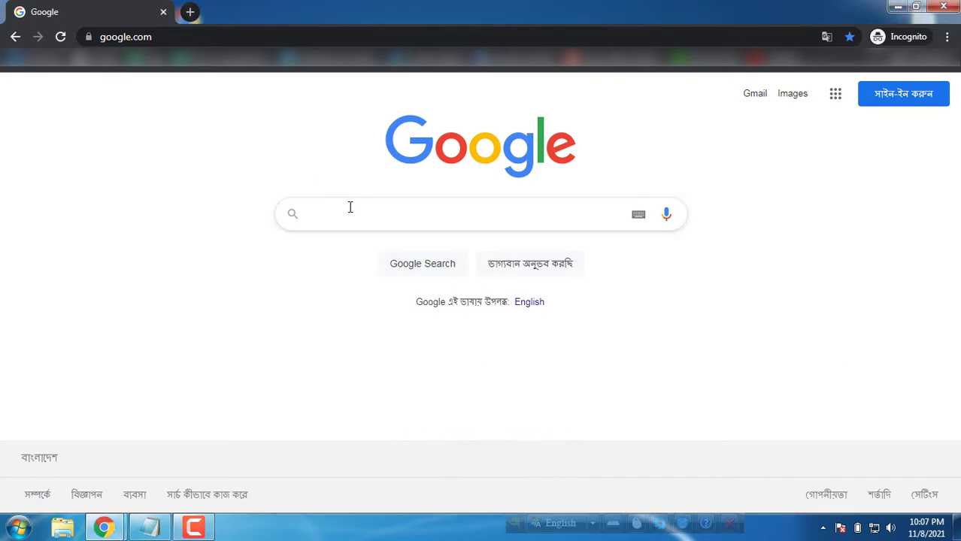
type("co")
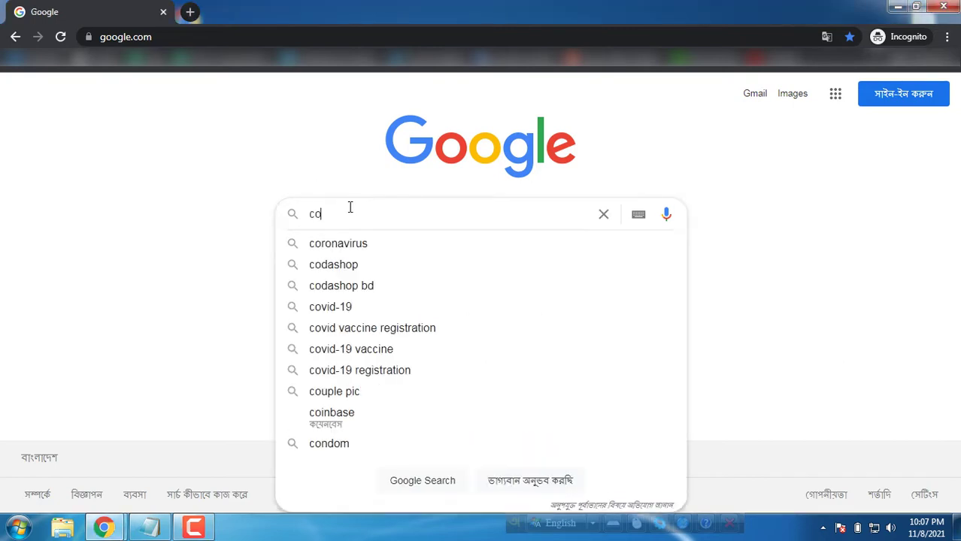
type("inbase")
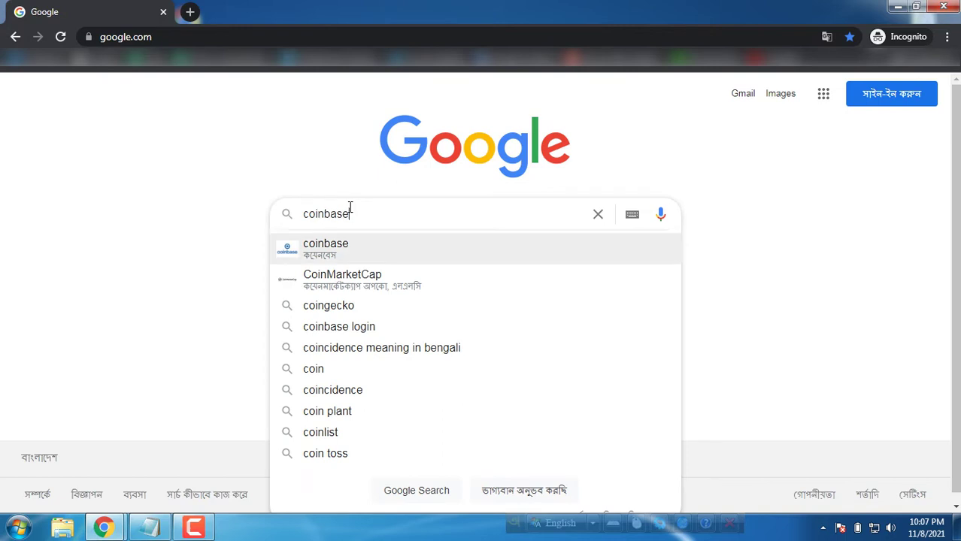
key("Return")
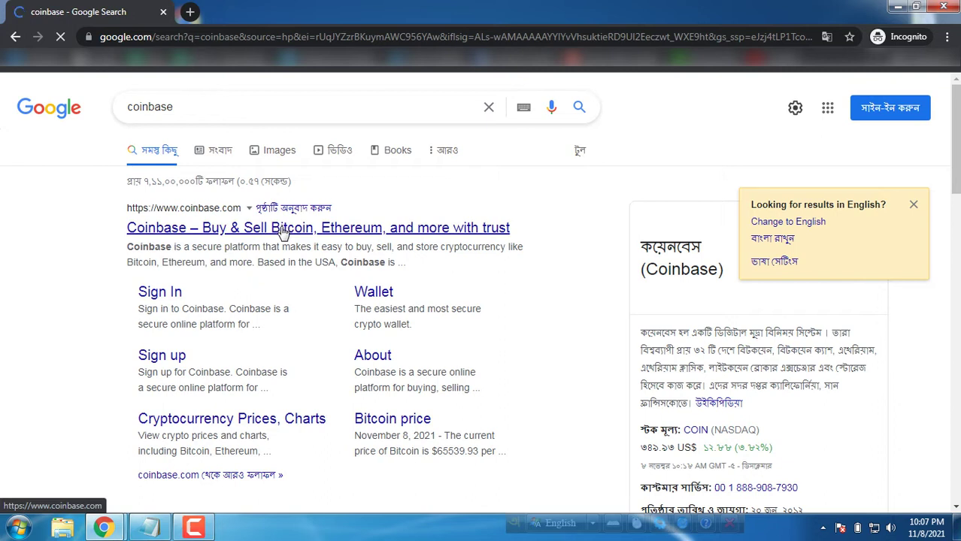
left_click(281, 230)
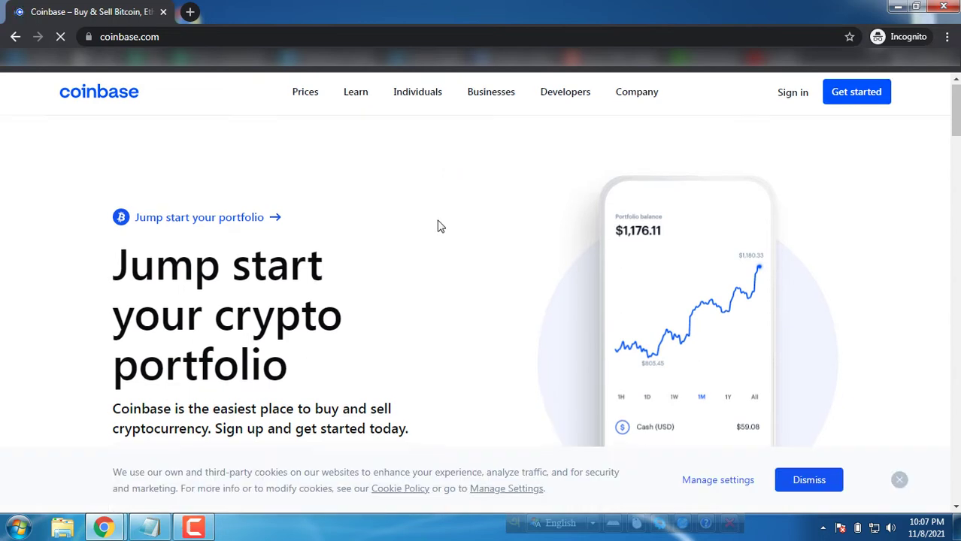
- Scroll through the Coinbase homepage to look it over
scroll(440, 223, "down", 3)
scroll(492, 233, "down", 1)
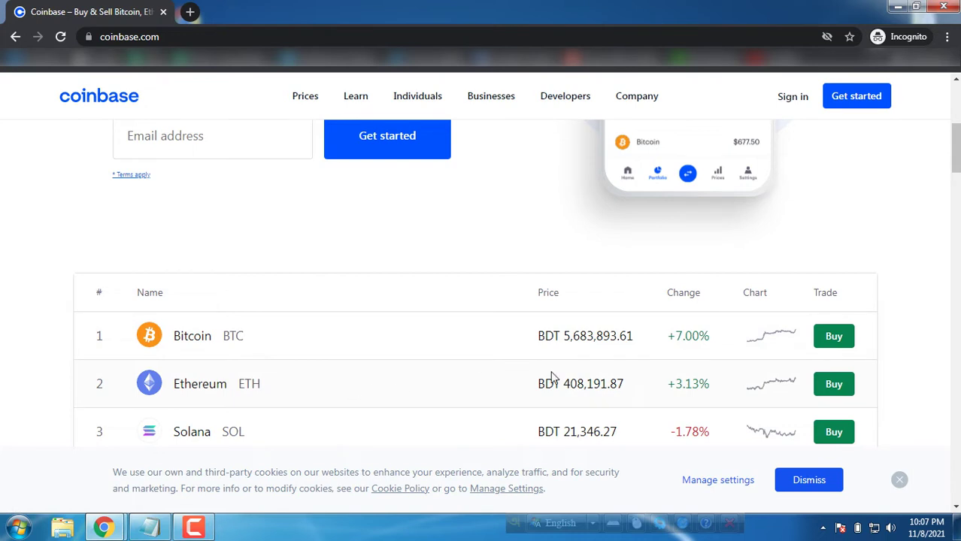
scroll(594, 343, "down", 3)
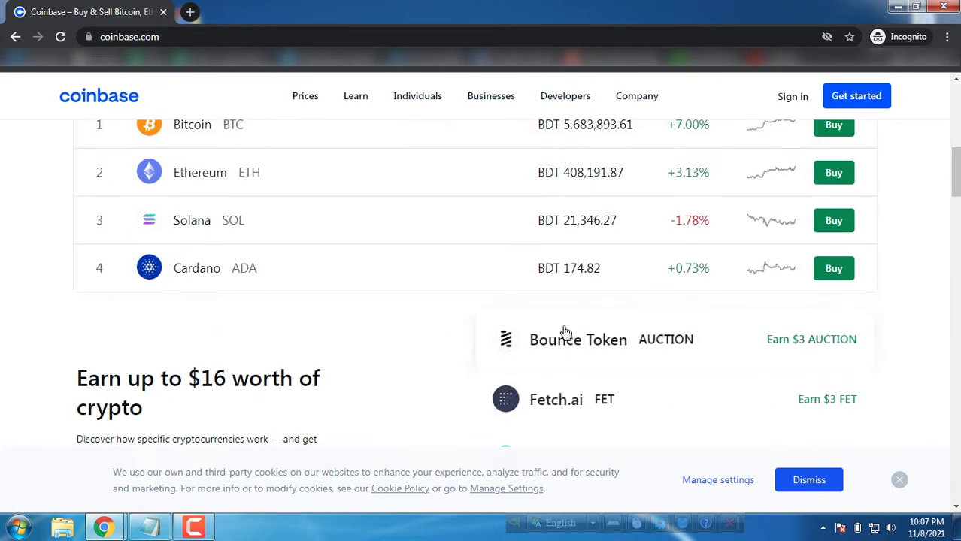
scroll(399, 339, "down", 3)
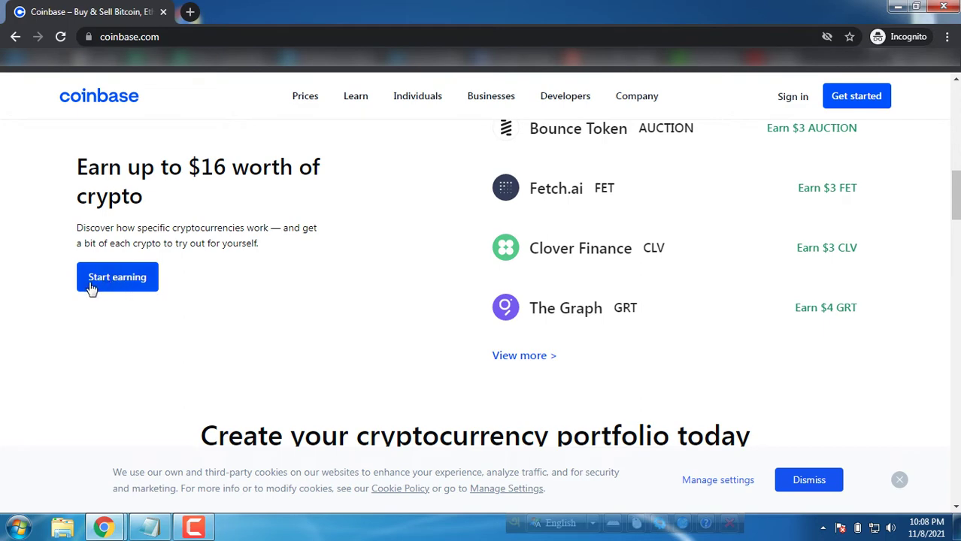
scroll(487, 281, "down", 10)
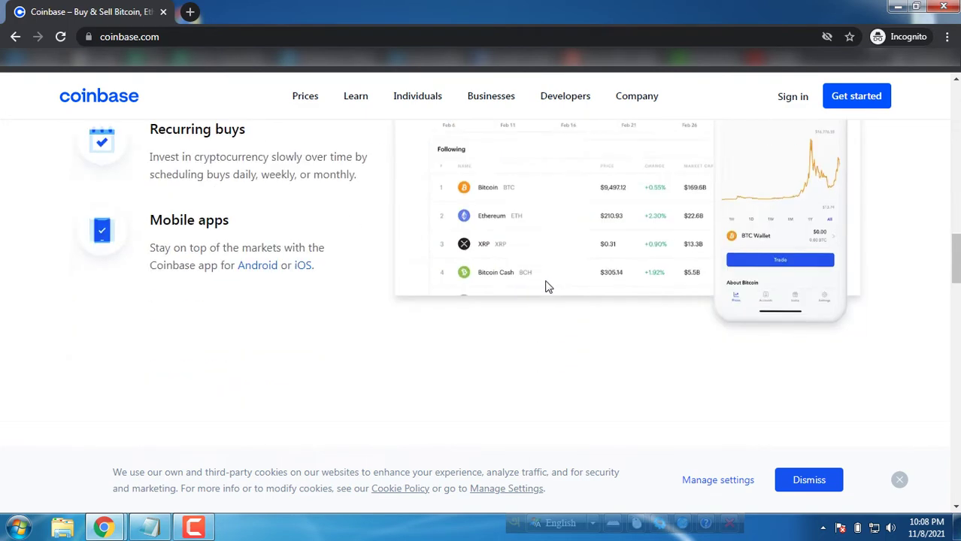
scroll(585, 283, "down", 5)
scroll(476, 207, "up", 4)
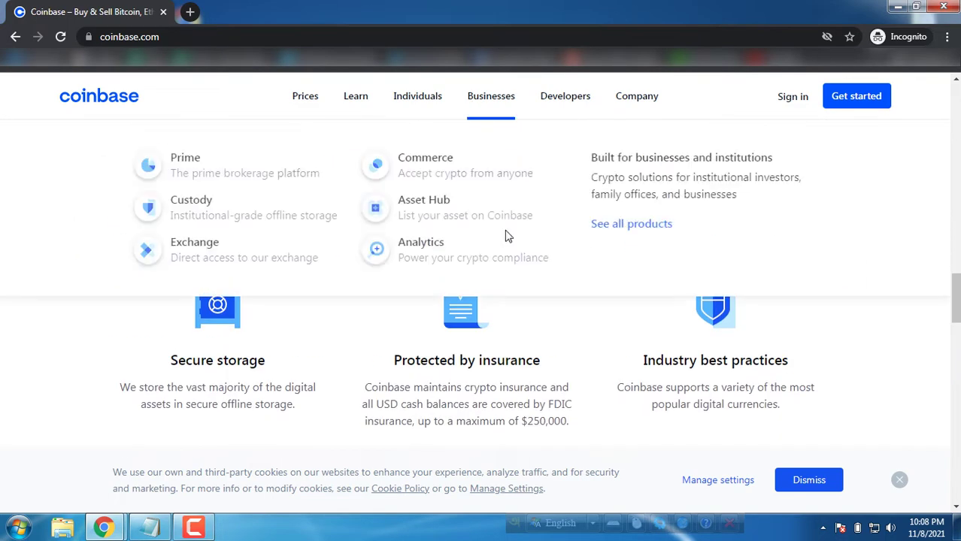
- Open Individuals > Earn, browse courses like Bounce Token, then go to Get started sign-up
mouse_move(406, 100)
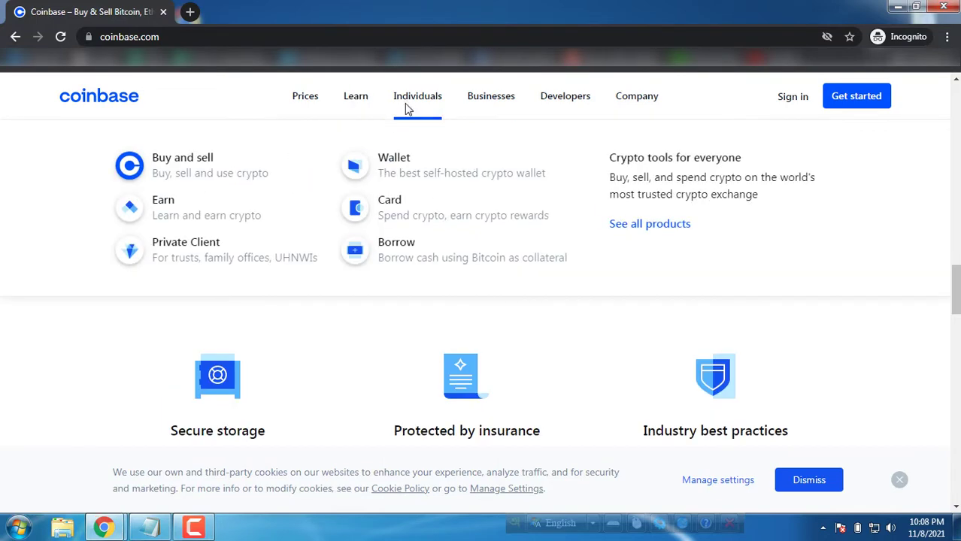
left_click(167, 218)
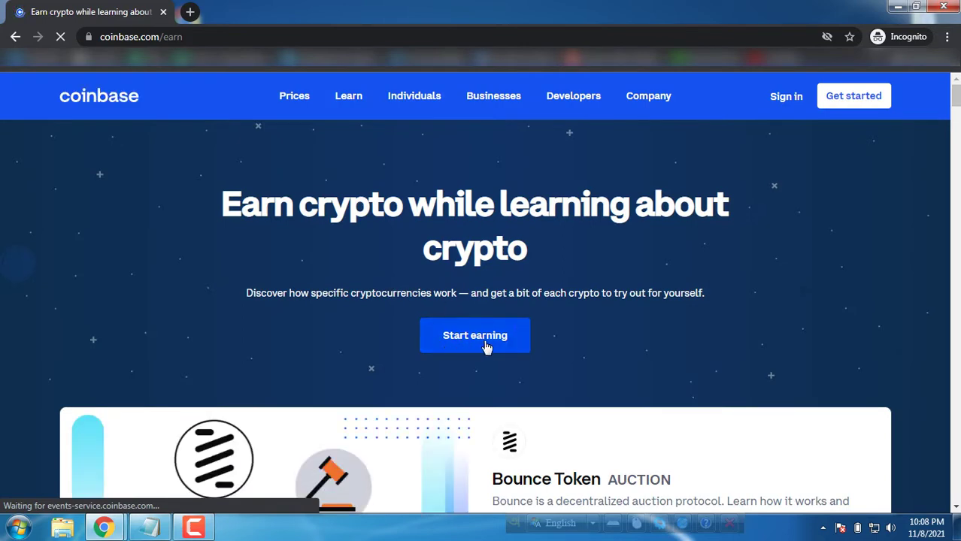
left_click(453, 345)
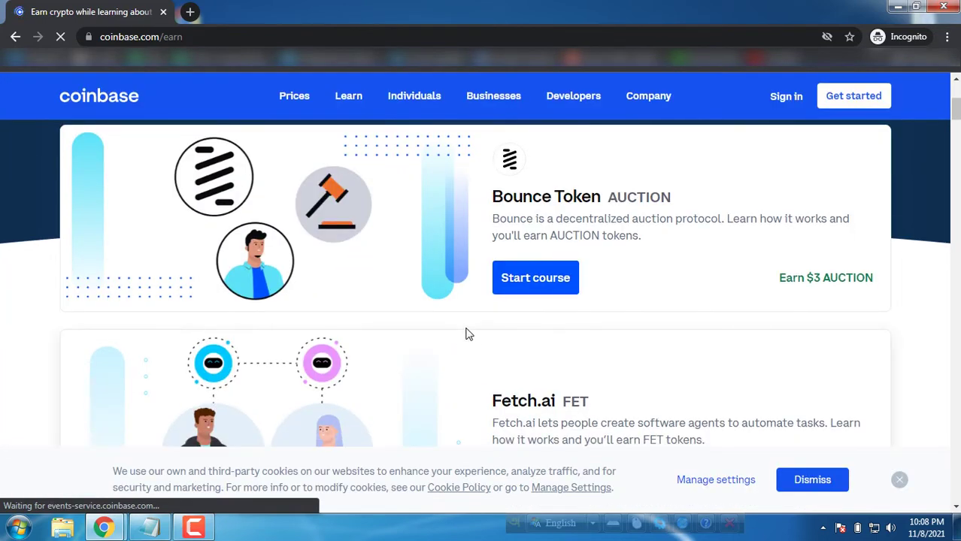
scroll(475, 322, "up", 4)
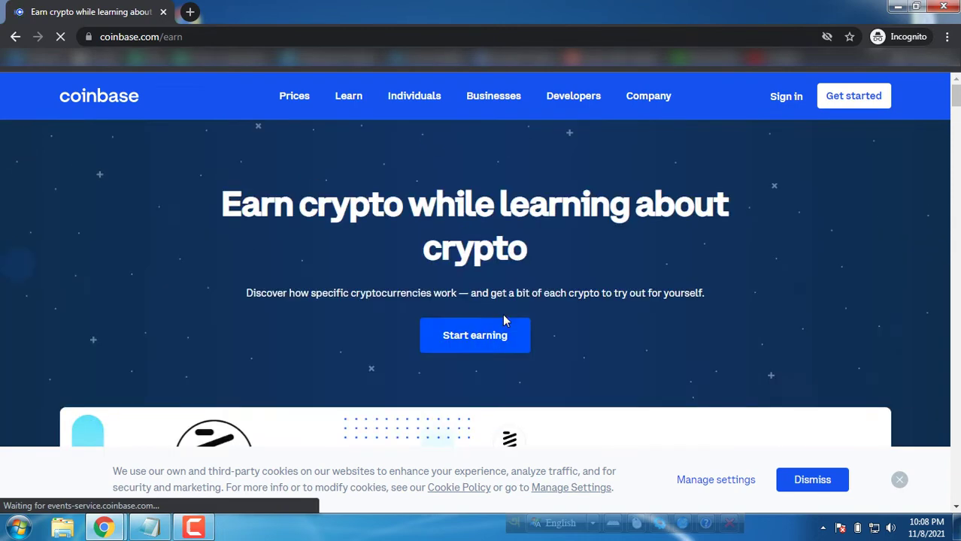
left_click(840, 100)
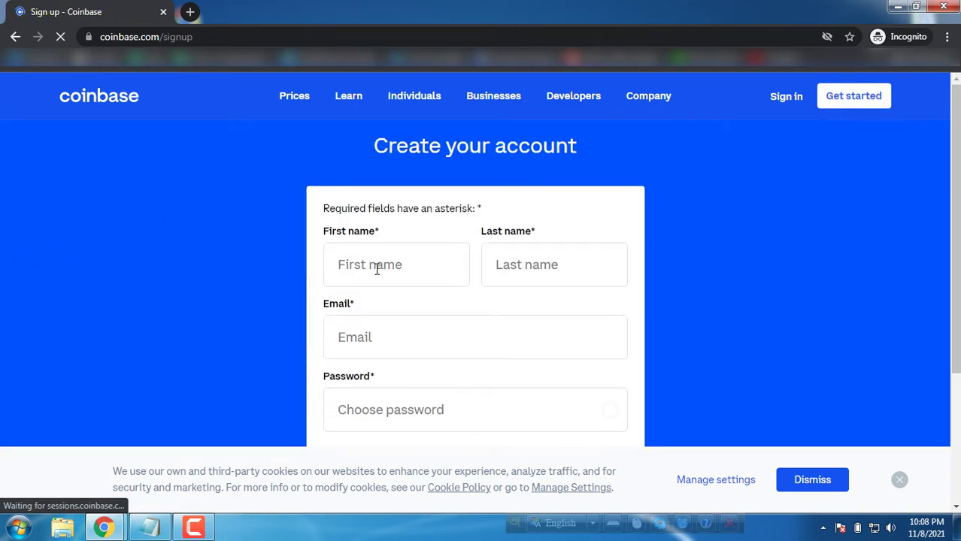
- Fill in first name, last name and e-mail from Chrome's saved autofill suggestions
left_click(375, 266)
left_click(369, 303)
left_click(542, 263)
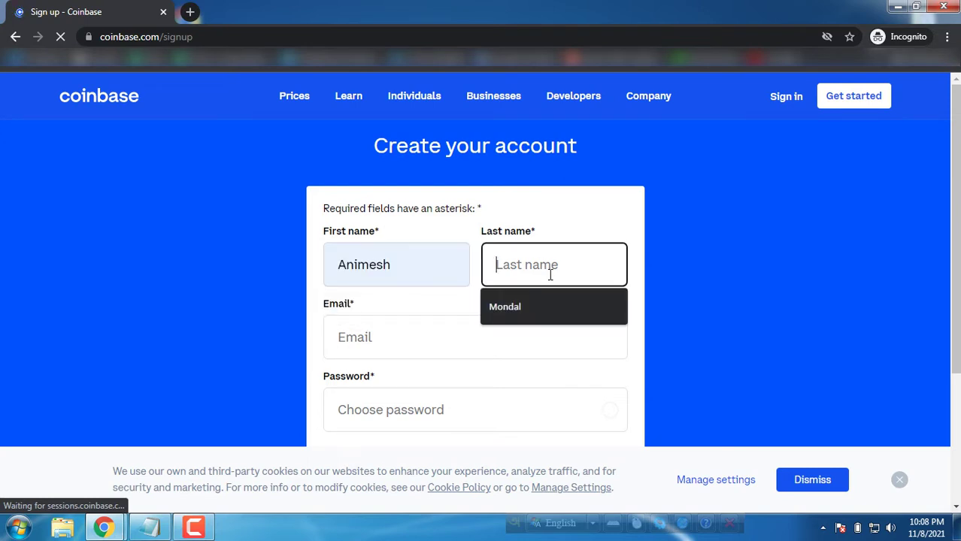
left_click(560, 302)
left_click(401, 336)
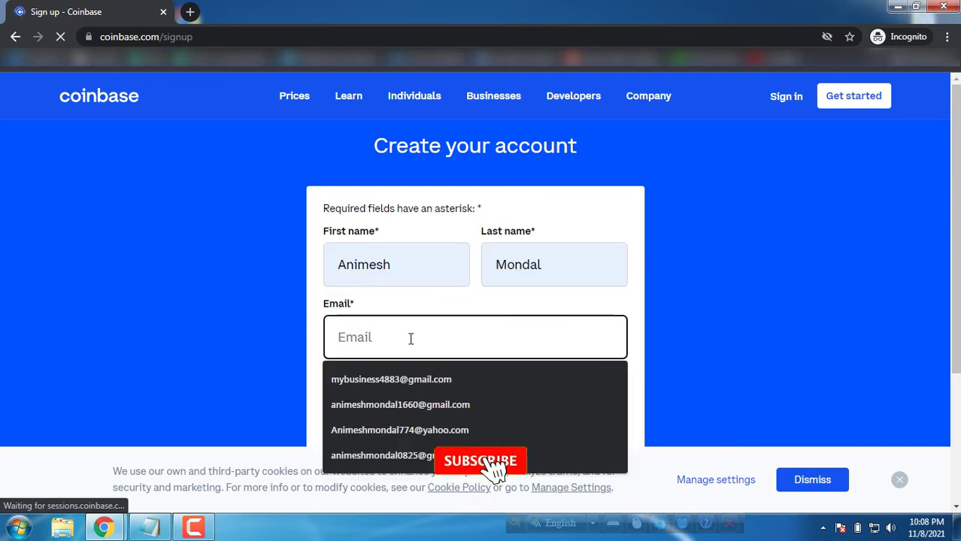
left_click(451, 379)
- Close the cookie notice banner on the sign-up form
left_click(652, 332)
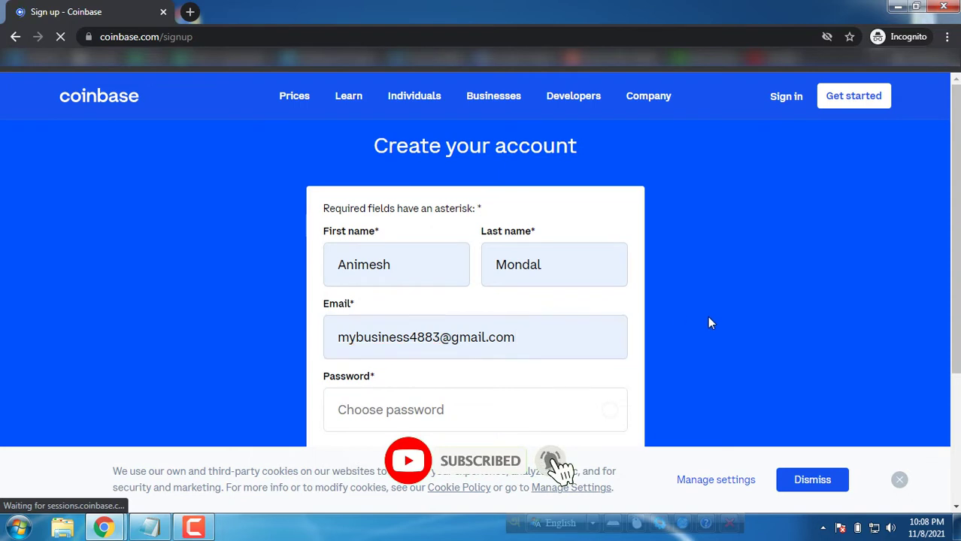
left_click(897, 482)
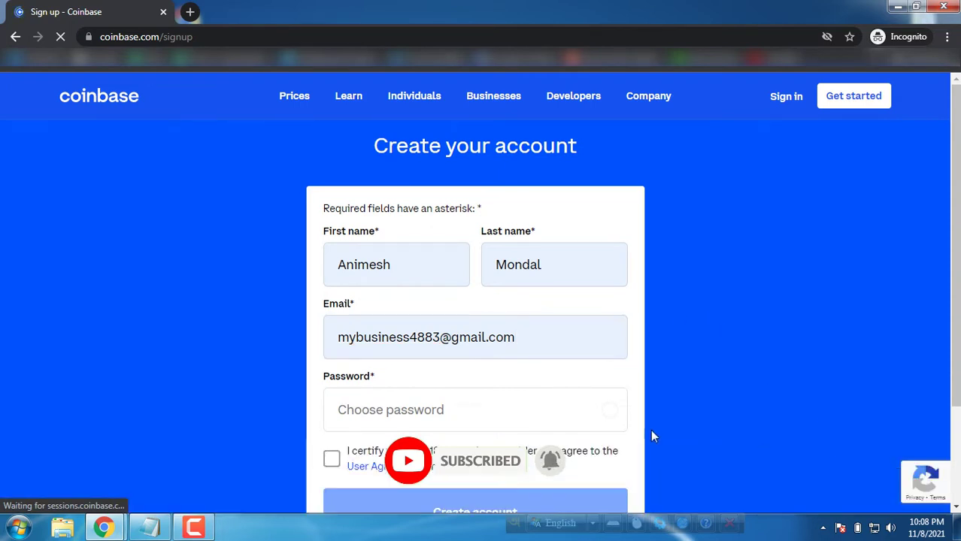
left_click(469, 416)
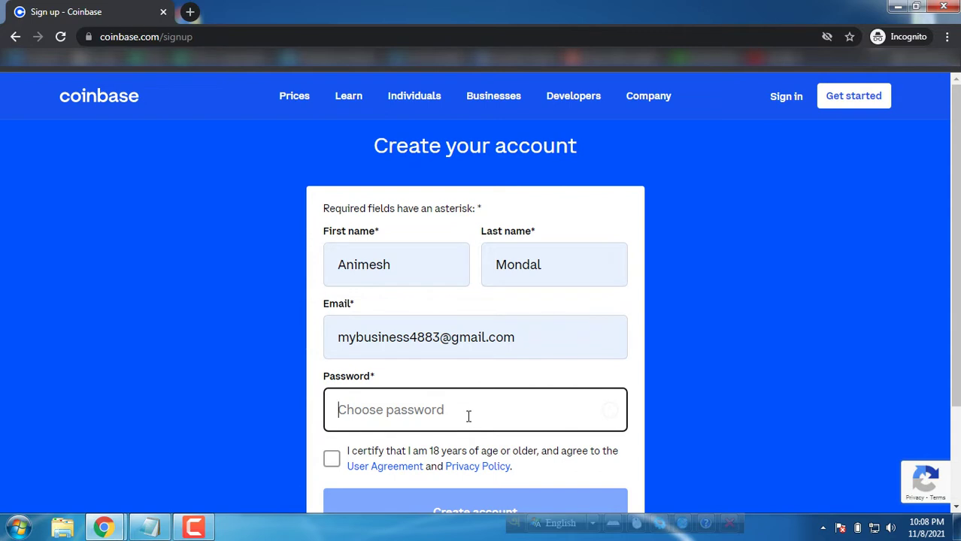
- Enter the account password, tick the 18+ and User Agreement box, and create the account
type("******")
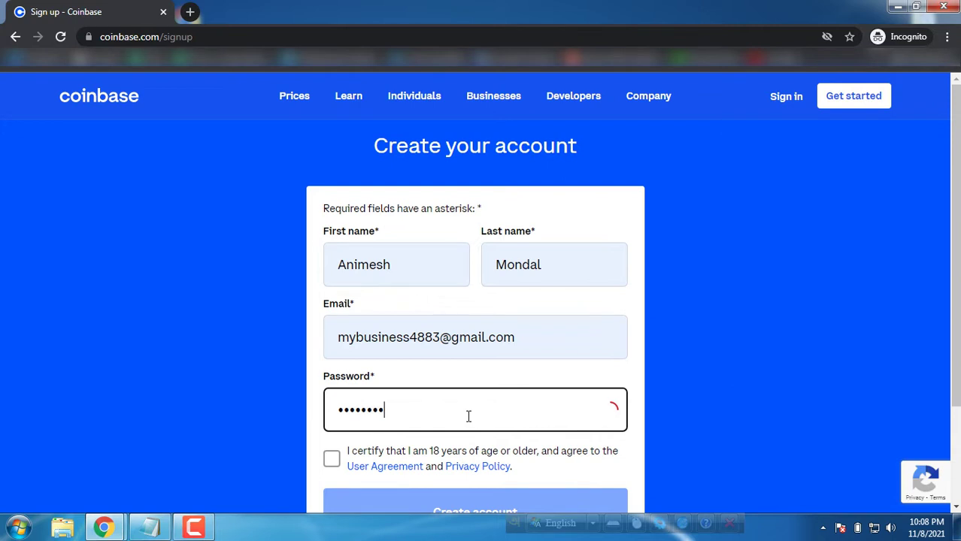
double_click(325, 407)
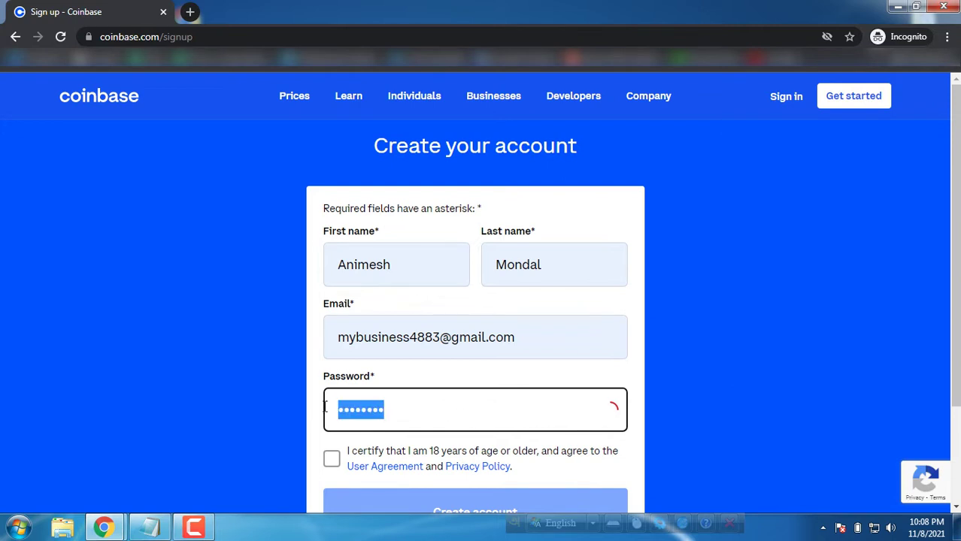
type("****")
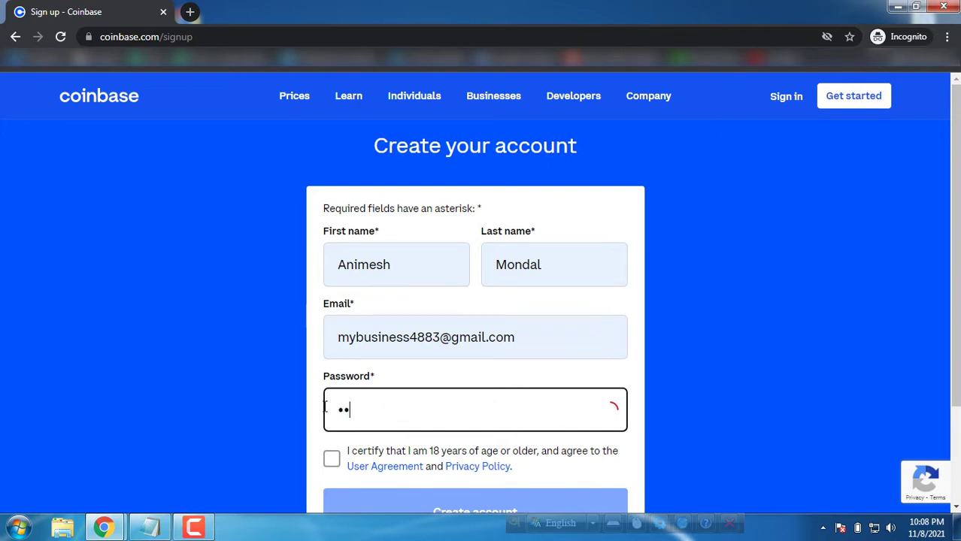
type("*********")
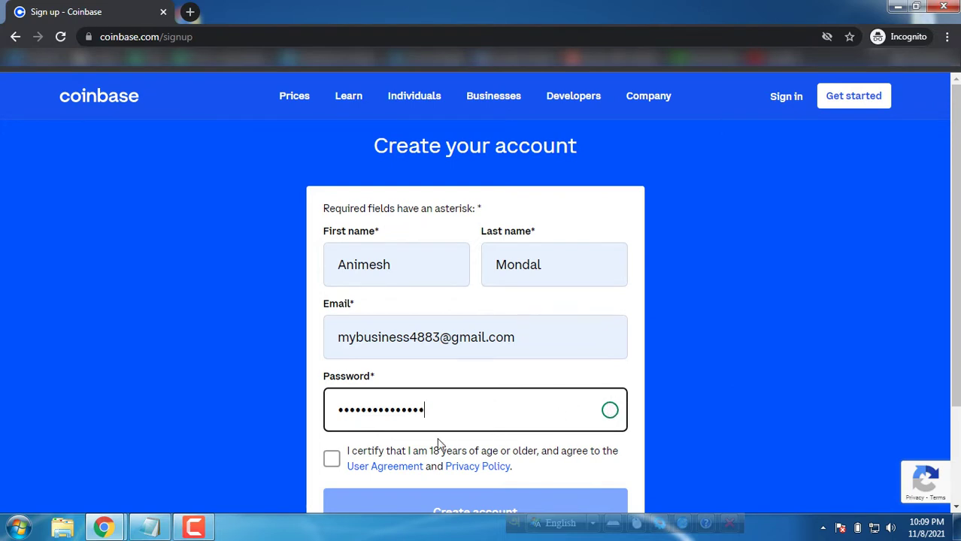
left_click(331, 458)
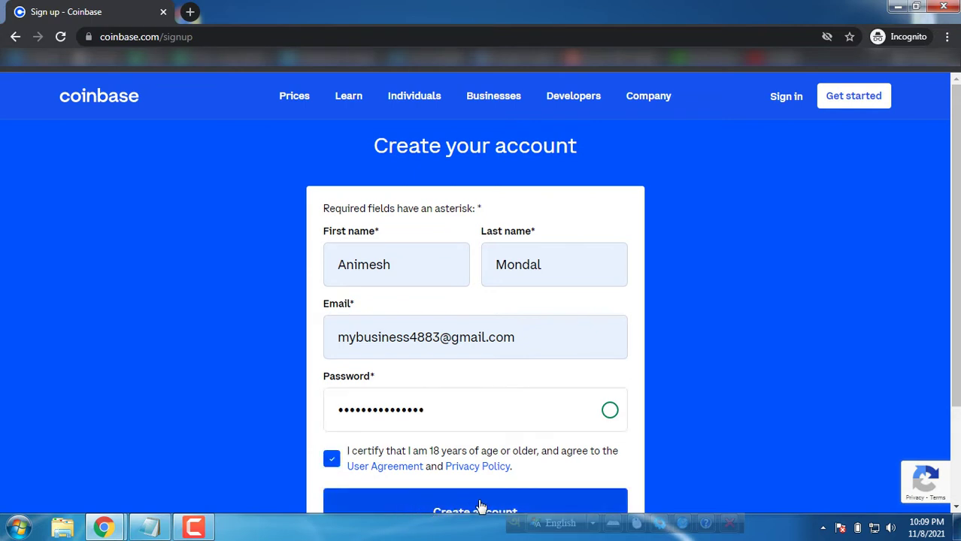
left_click(480, 507)
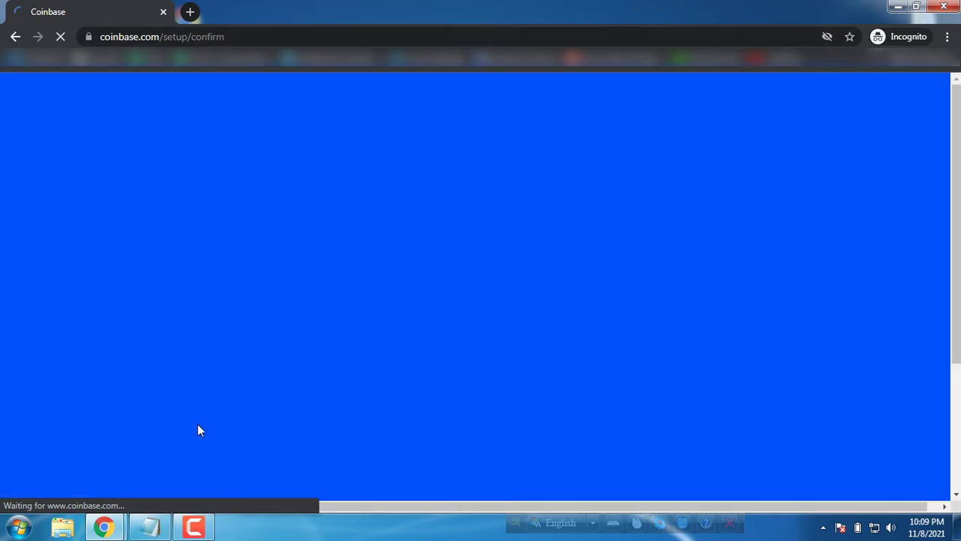
- Open Coinbase's verification e-mail in Gmail and follow its Verify Email Address link
scroll(488, 311, "down", 2)
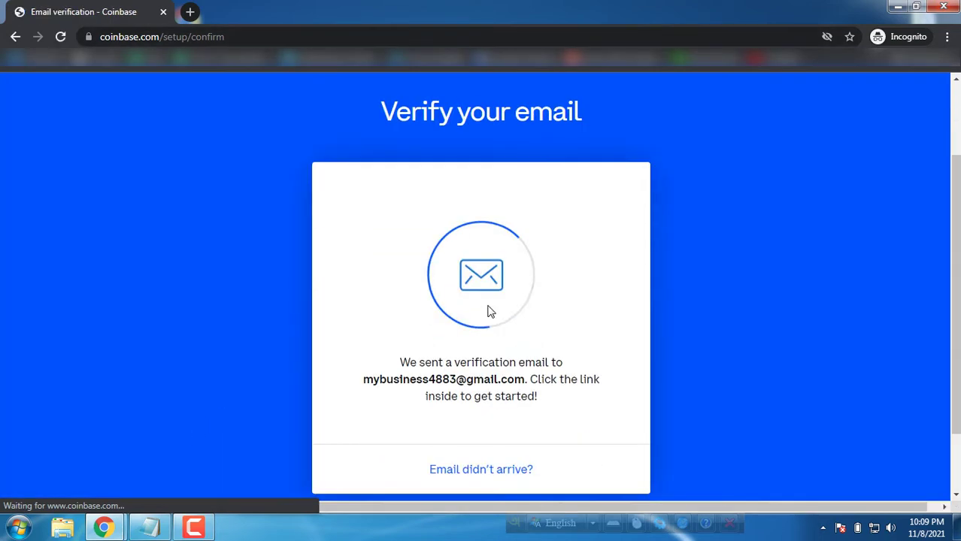
mouse_move(112, 530)
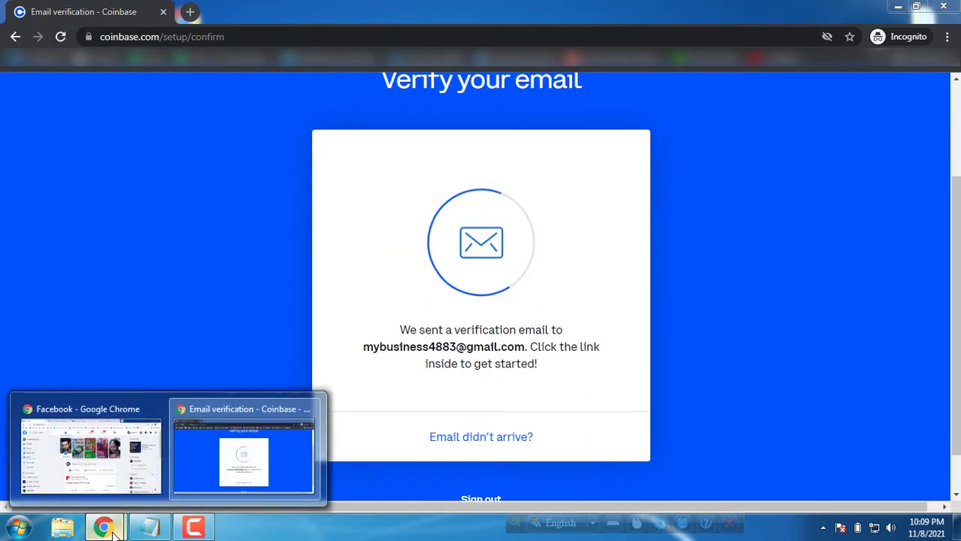
left_click(91, 455)
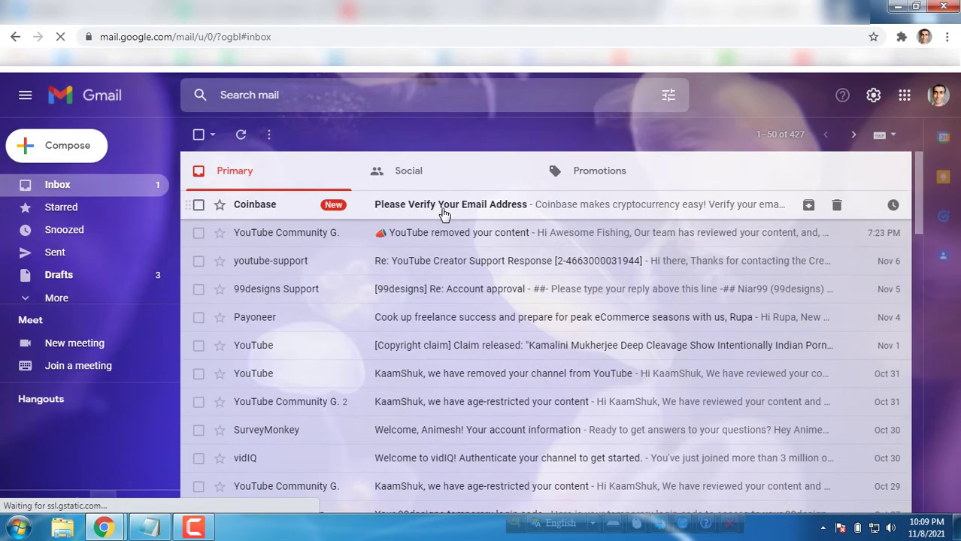
left_click(443, 214)
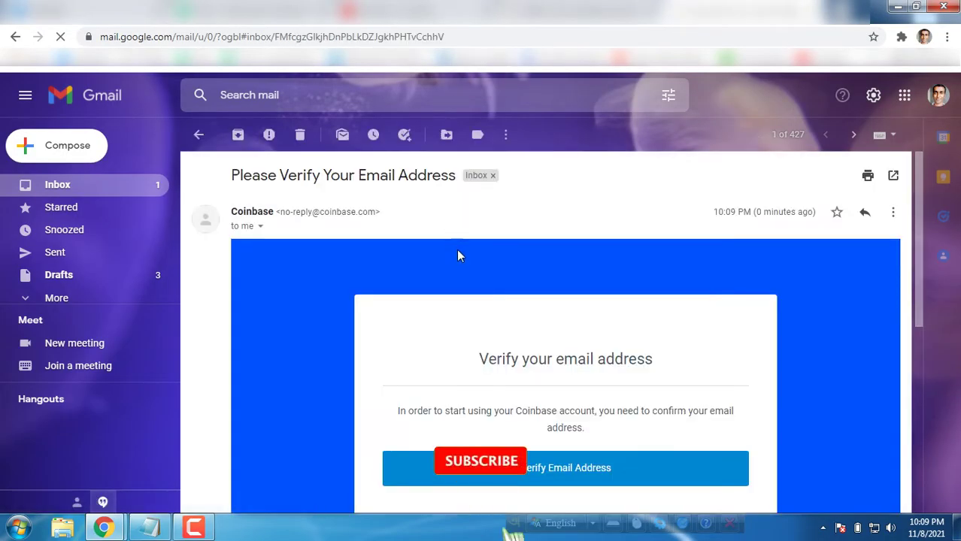
scroll(456, 252, "down", 2)
scroll(481, 264, "down", 1)
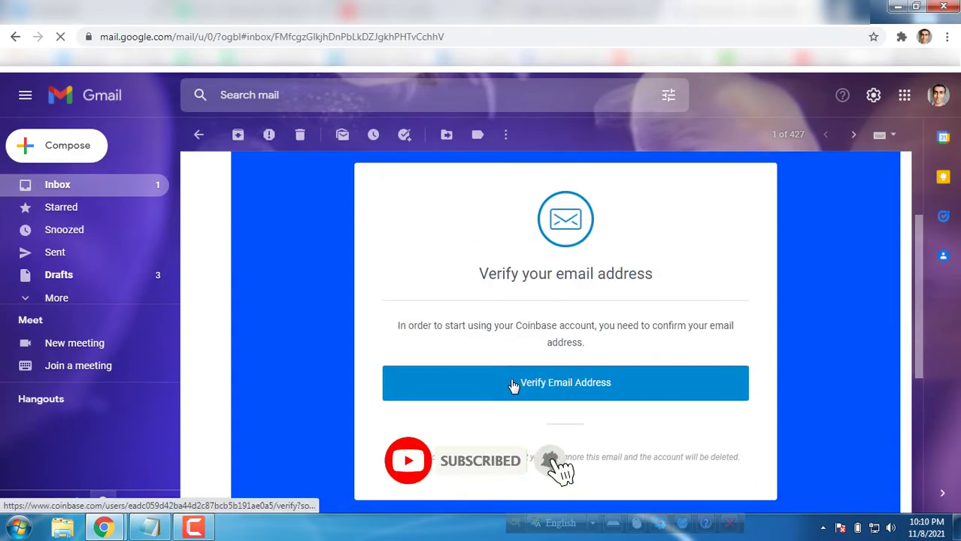
left_click(607, 384)
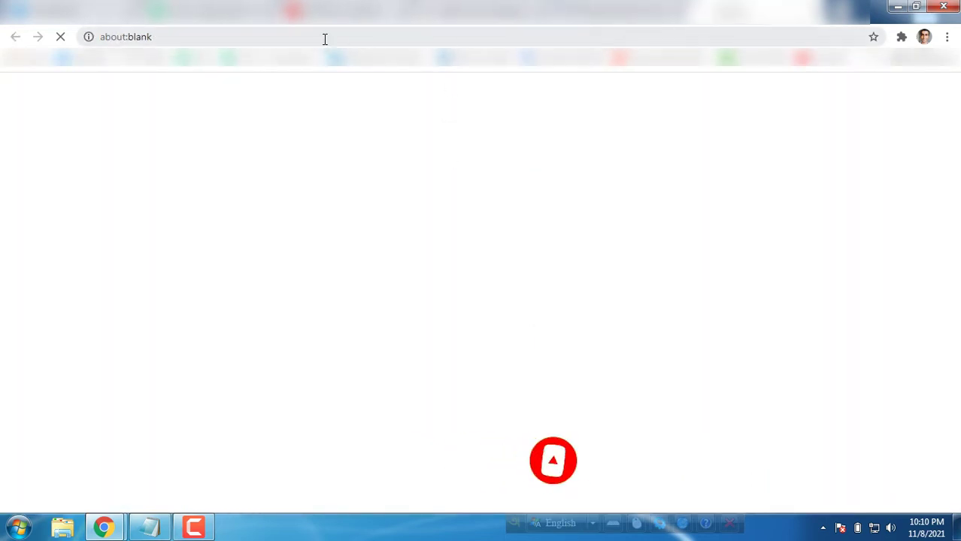
right_click(198, 36)
key("alt+Tab")
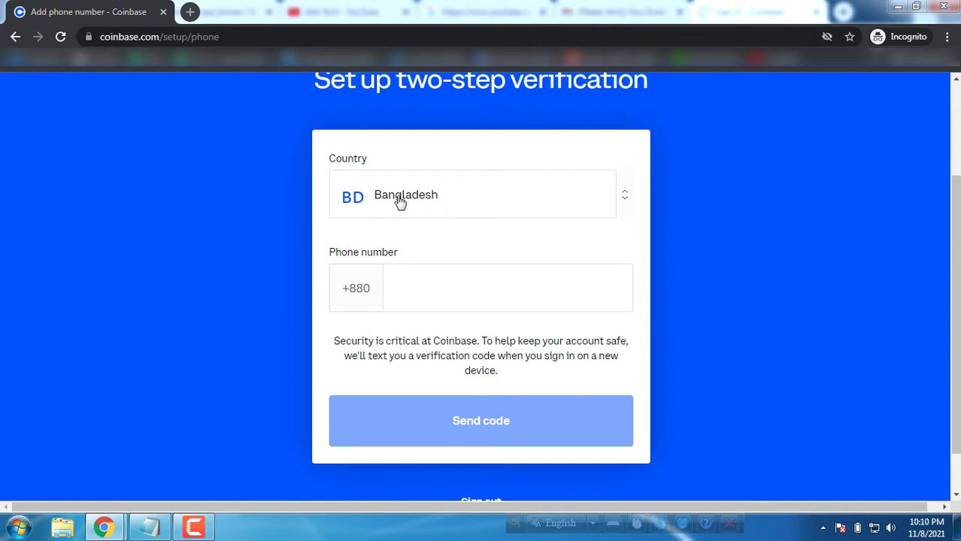
- Enter the Bangladesh phone number and have Coinbase text a verification code to it
left_click(462, 286)
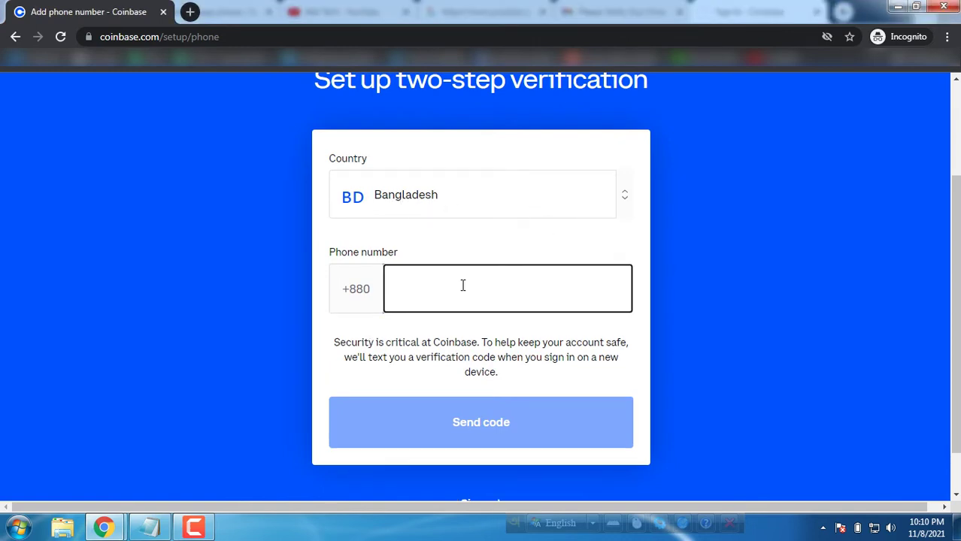
type("017")
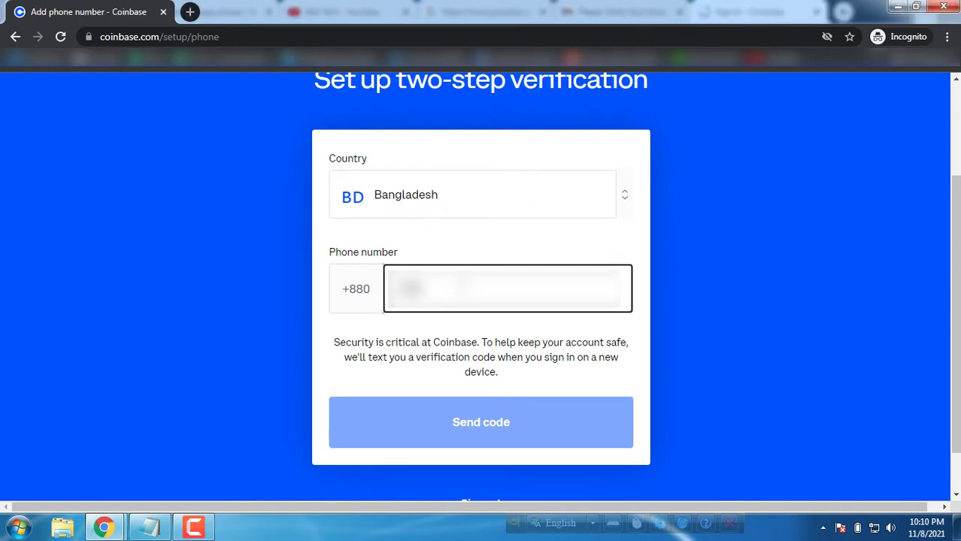
type("XXXXXXX")
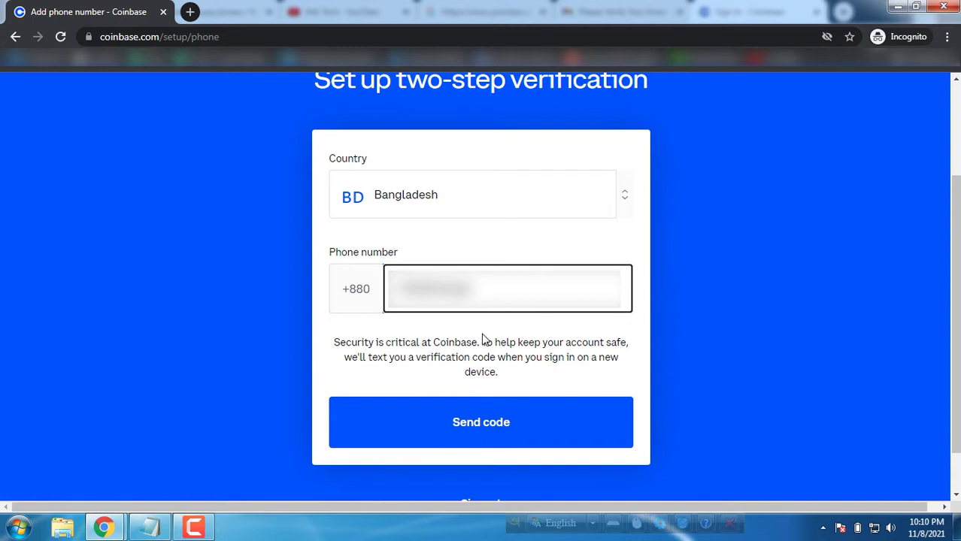
left_click(504, 422)
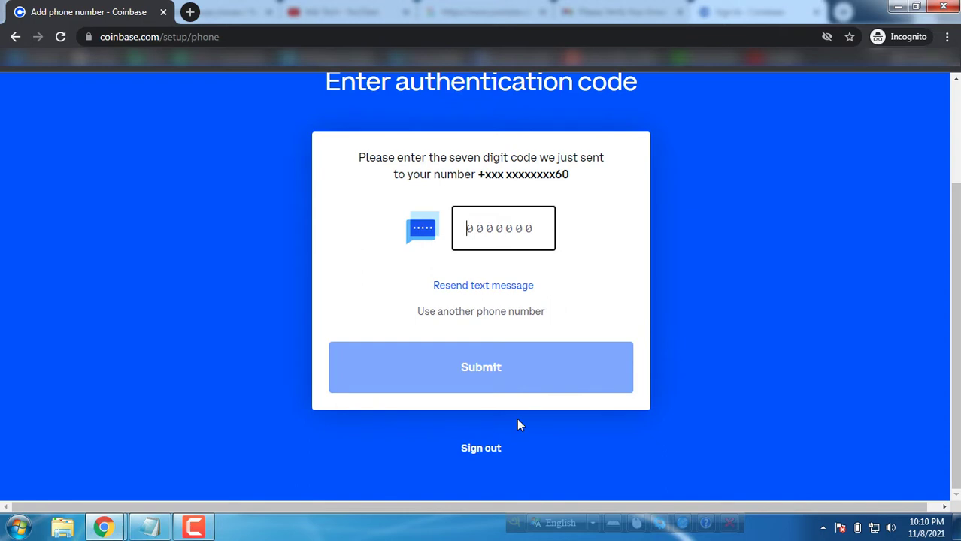
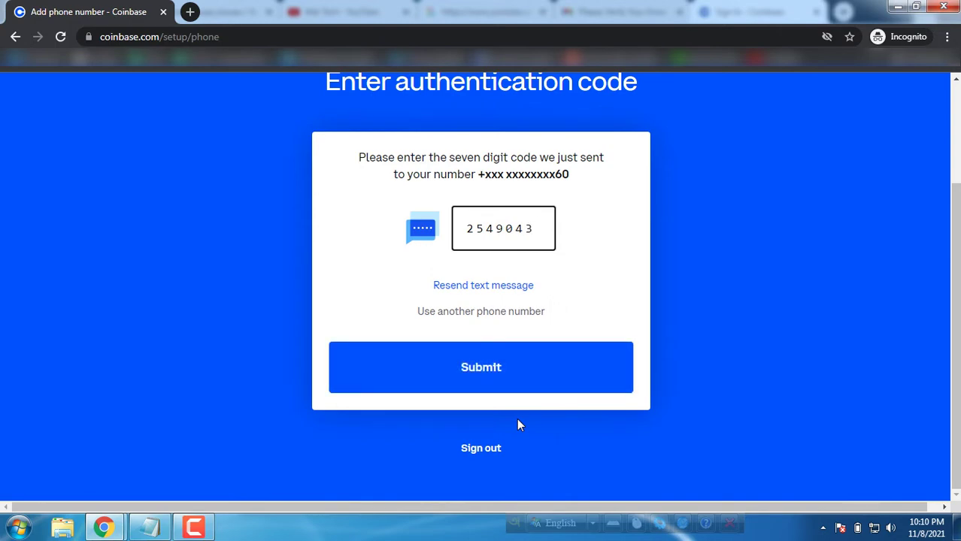
- Submit the seven-digit authentication code and dismiss the Windows performance and colour-scheme prompts
left_click(455, 386)
left_click(644, 114)
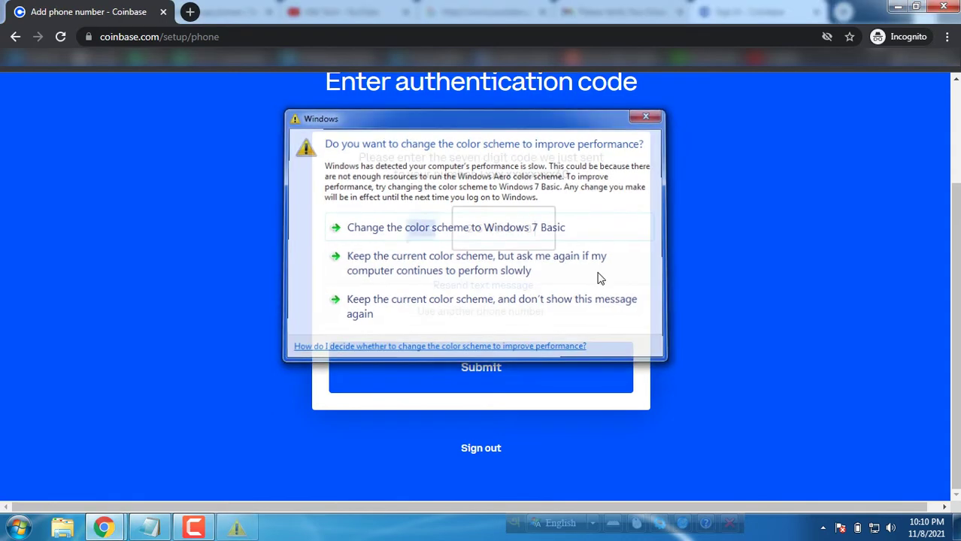
left_click(545, 365)
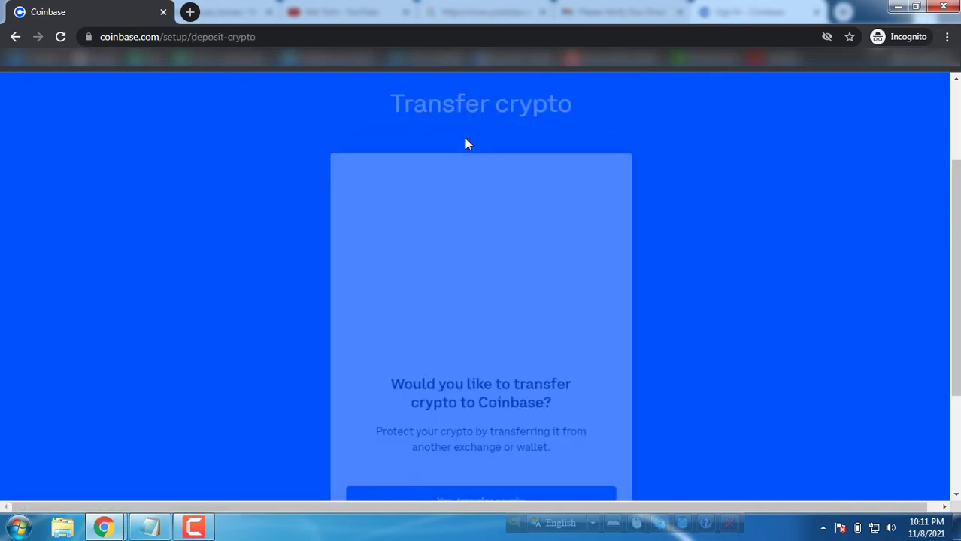
- Choose Skip for now on the Transfer crypto page
scroll(490, 185, "down", 3)
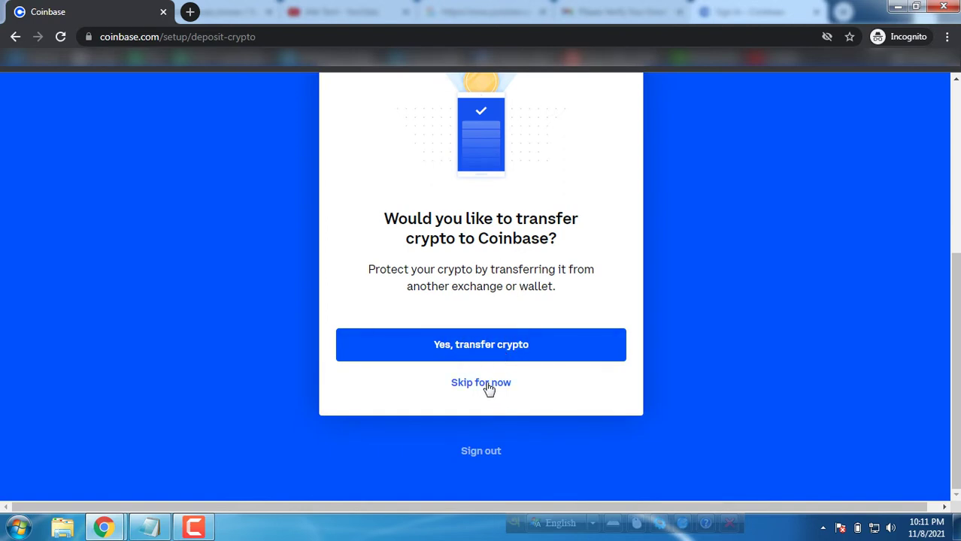
left_click(482, 387)
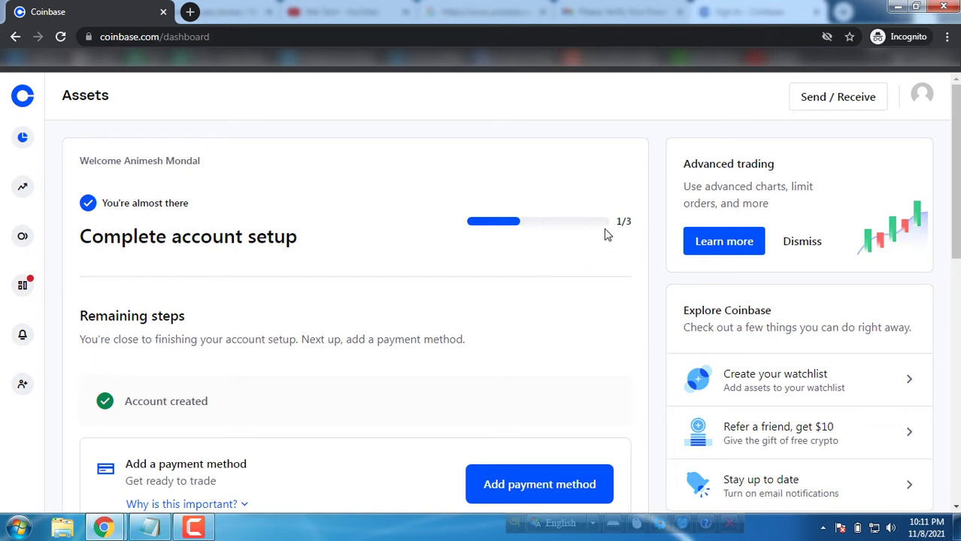
- Highlight the Complete account setup heading and the Account created and Add a payment method steps
left_click_drag(78, 237, 298, 238)
left_click(297, 242)
scroll(355, 249, "down", 2)
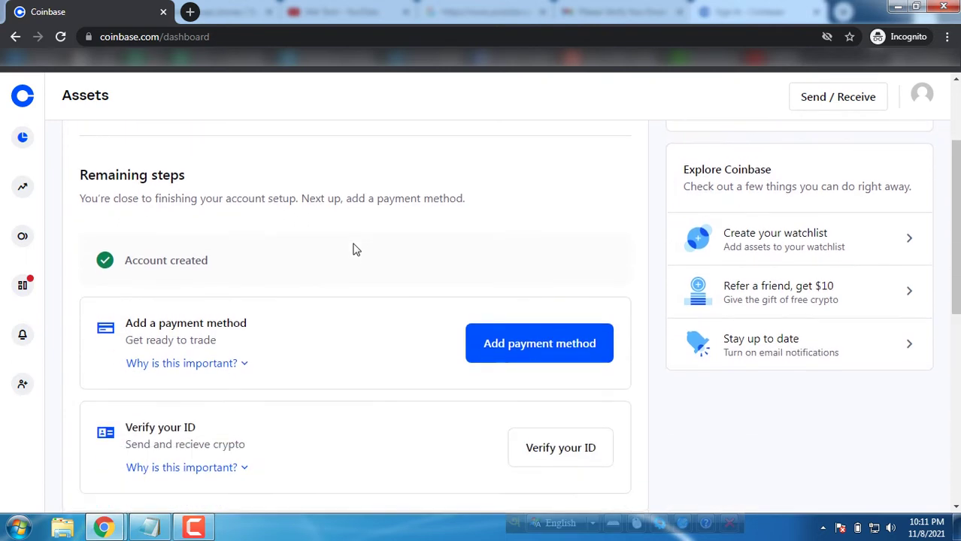
left_click_drag(133, 262, 211, 262)
left_click(229, 221)
scroll(265, 271, "up", 2)
scroll(414, 292, "down", 2)
left_click_drag(122, 331, 253, 326)
left_click(253, 327)
- Highlight the Verify your ID step, then launch identity verification
left_click_drag(129, 430, 193, 429)
left_click(201, 434)
double_click(239, 447)
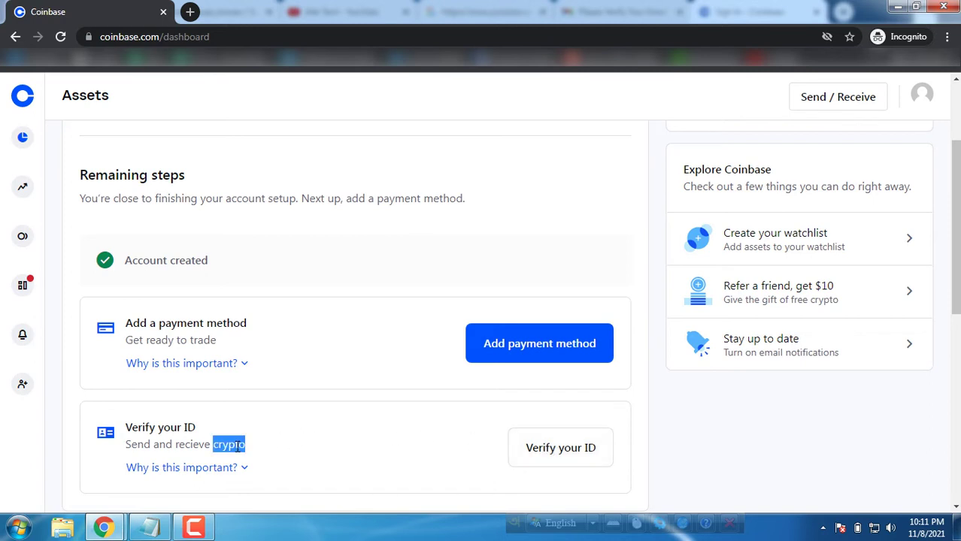
left_click(345, 445)
left_click(588, 450)
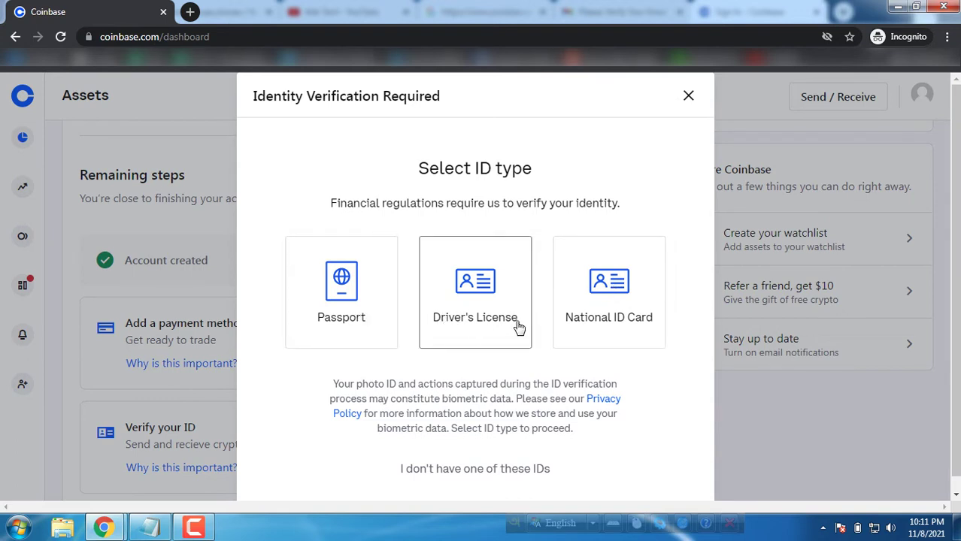
- Pick National ID Card, review its upload options, and close the verification dialog
left_click(617, 289)
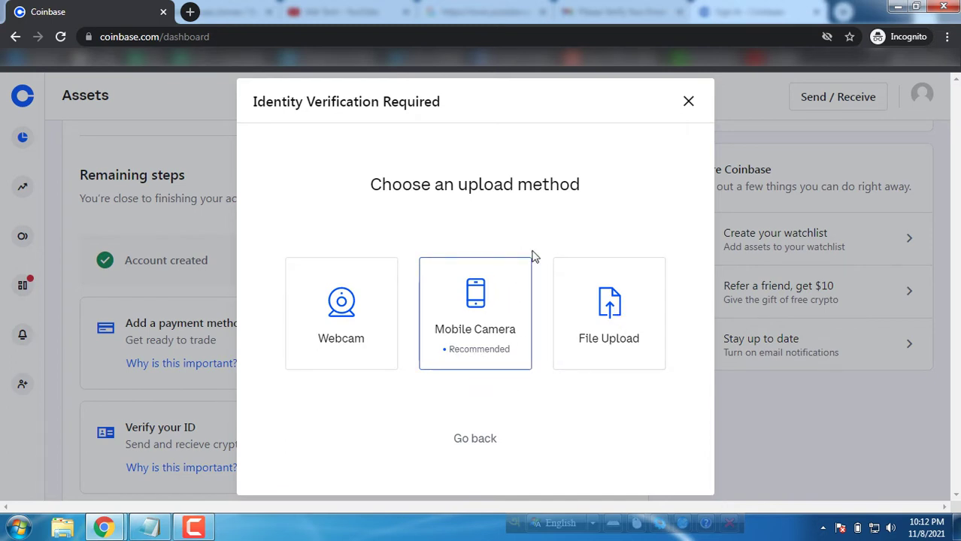
left_click(687, 103)
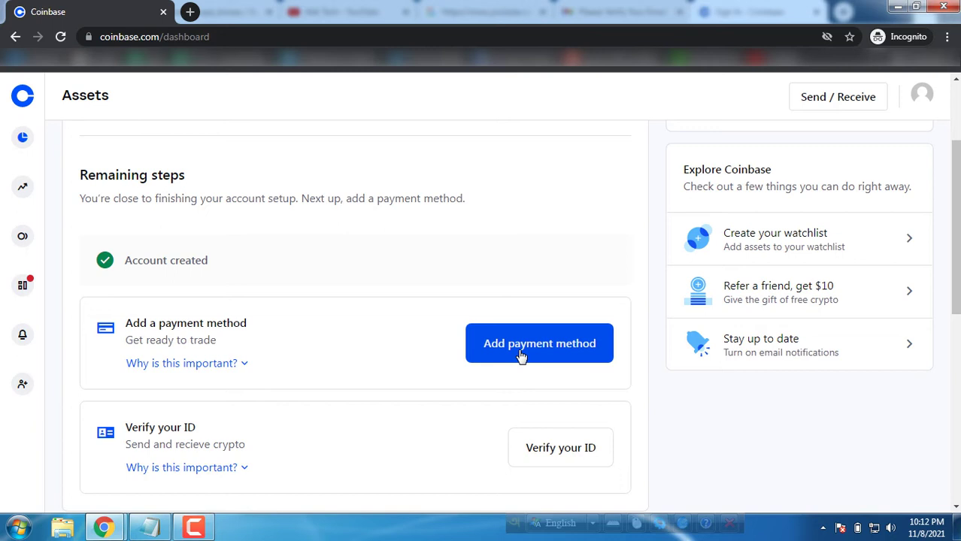
left_click(556, 353)
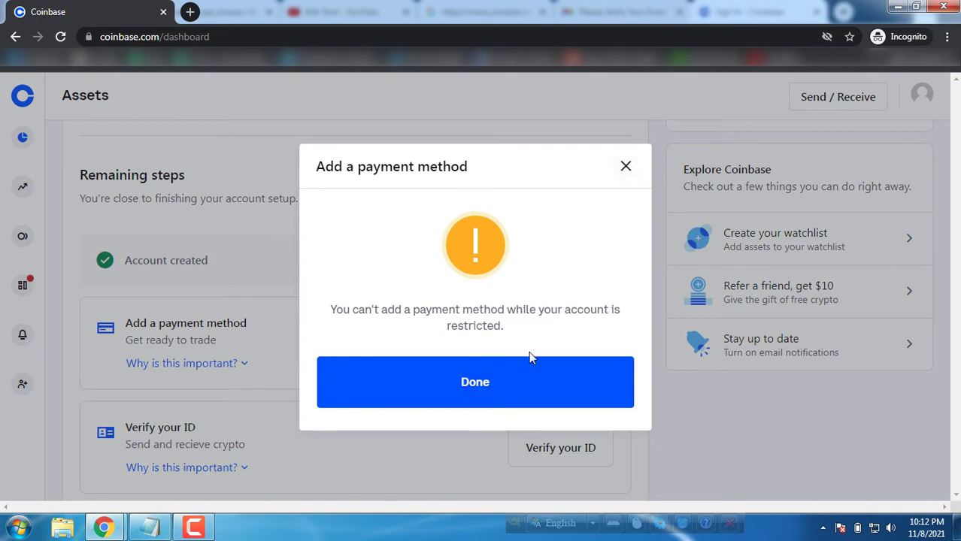
left_click(624, 169)
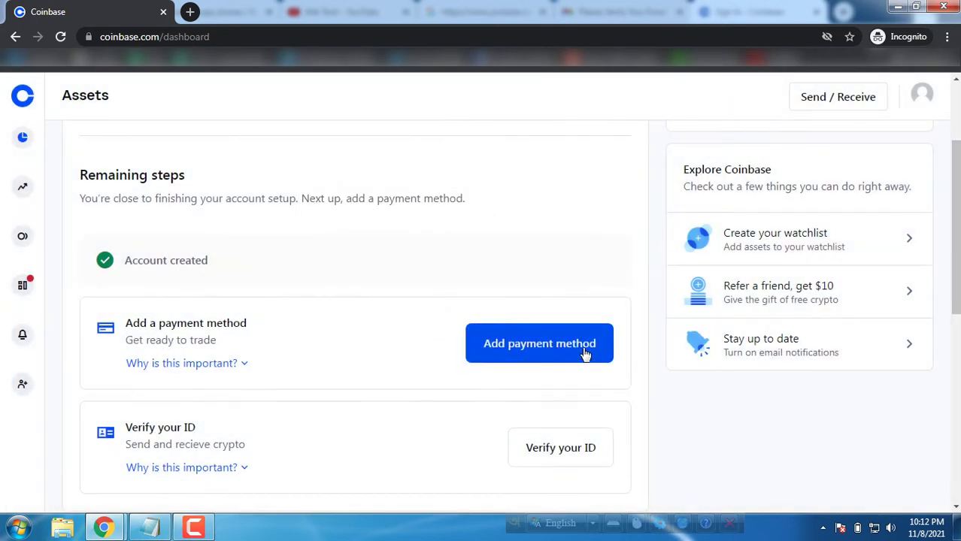
scroll(270, 229, "up", 2)
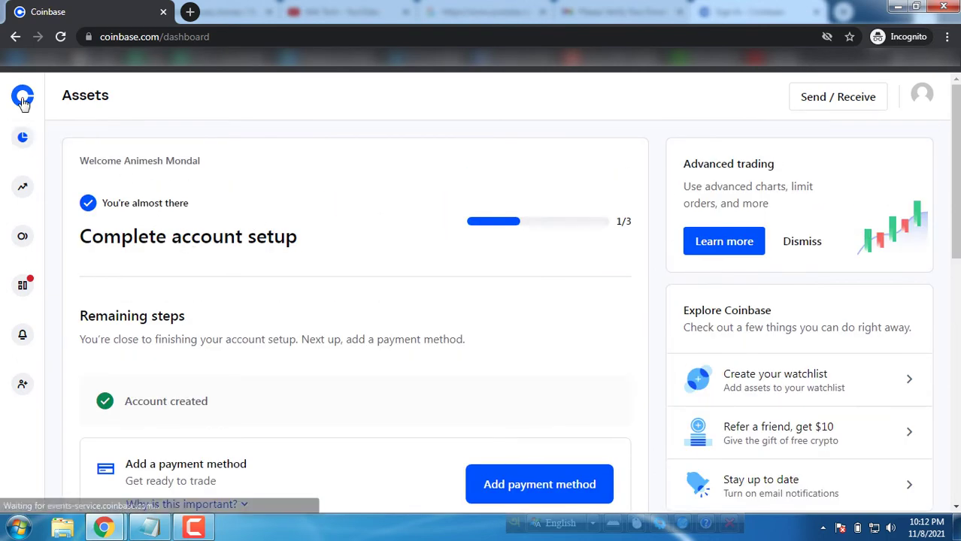
- Open the account Settings from the account menu and scroll down the Profile tab
left_click(925, 96)
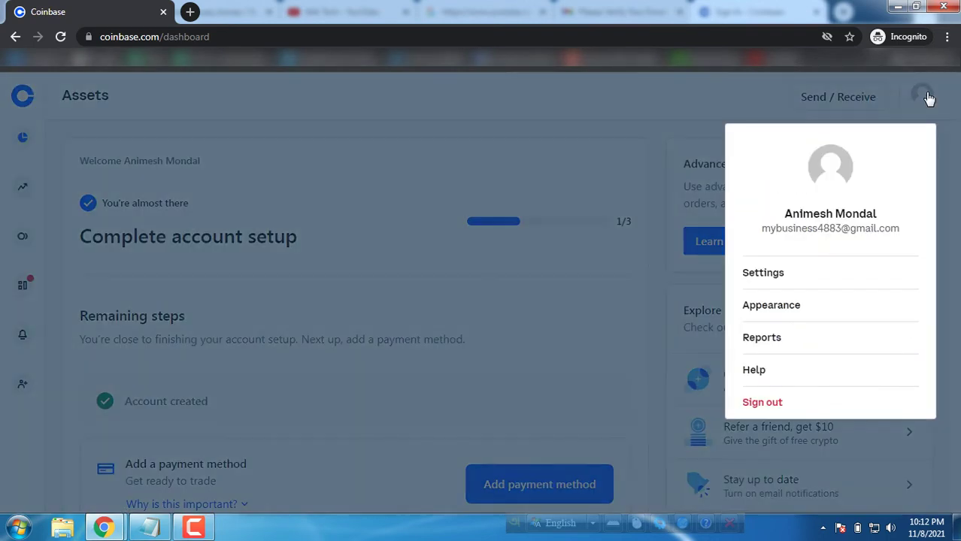
left_click(734, 275)
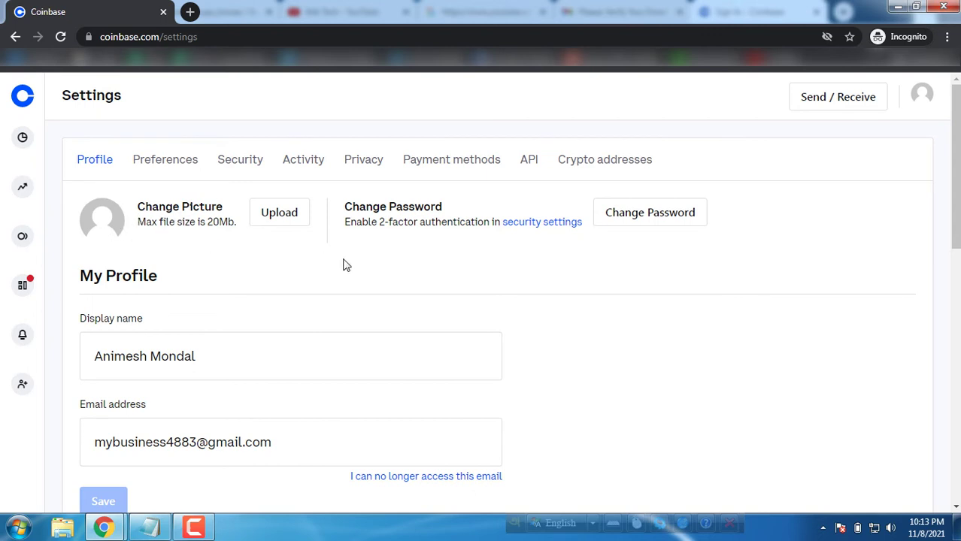
scroll(219, 344, "down", 5)
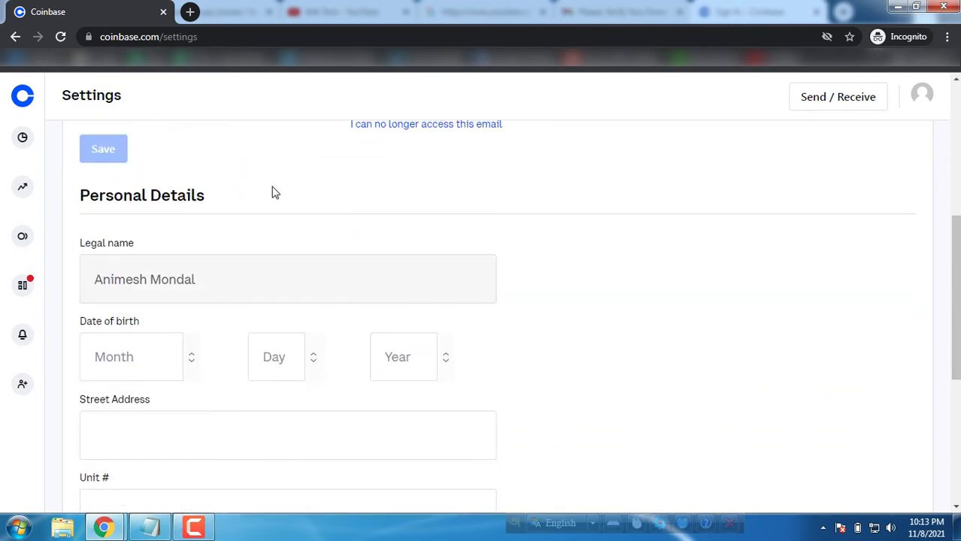
- Check the blank birth month, unit, street address, city and state fields without entering anything
left_click(136, 358)
scroll(368, 353, "down", 3)
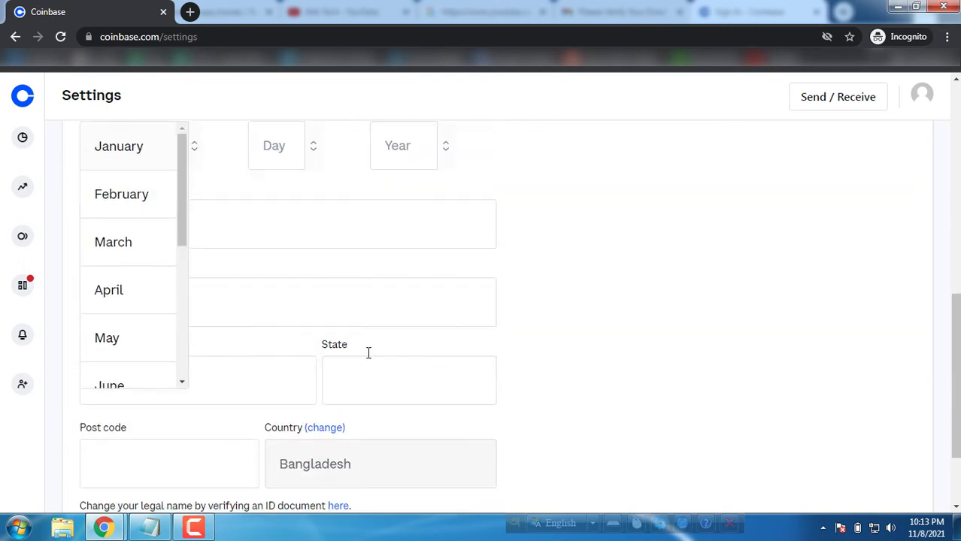
left_click(560, 301)
left_click(218, 294)
left_click(226, 242)
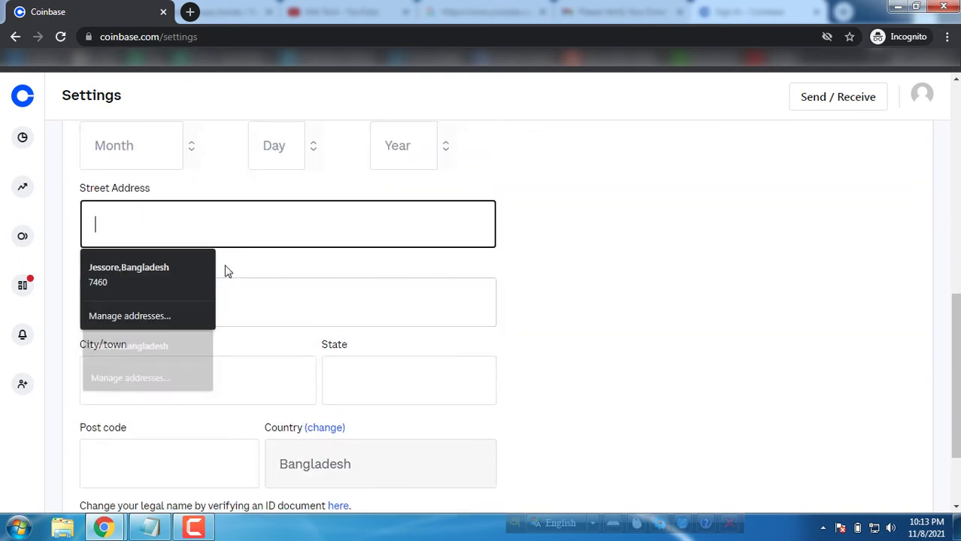
left_click(193, 367)
left_click(401, 385)
scroll(597, 355, "down", 2)
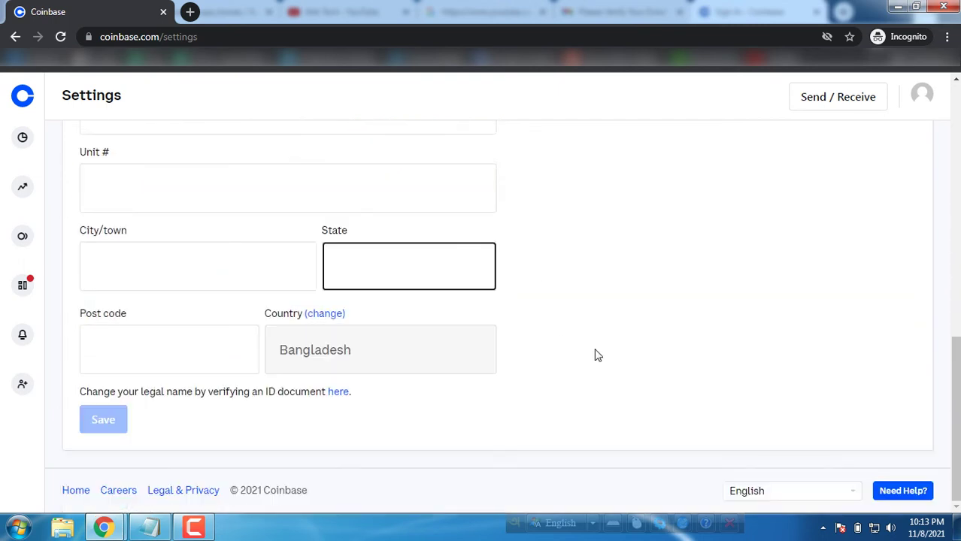
left_click(423, 378)
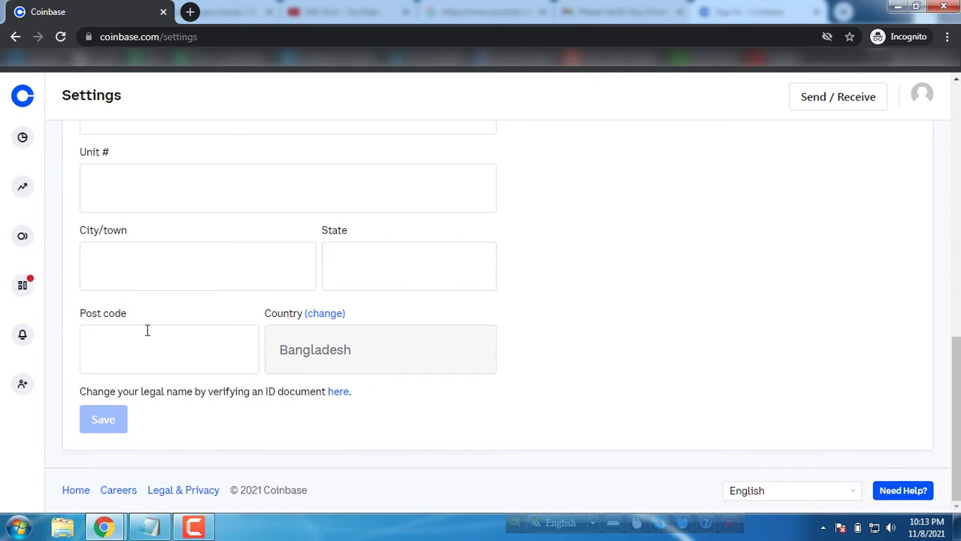
scroll(224, 388, "up", 10)
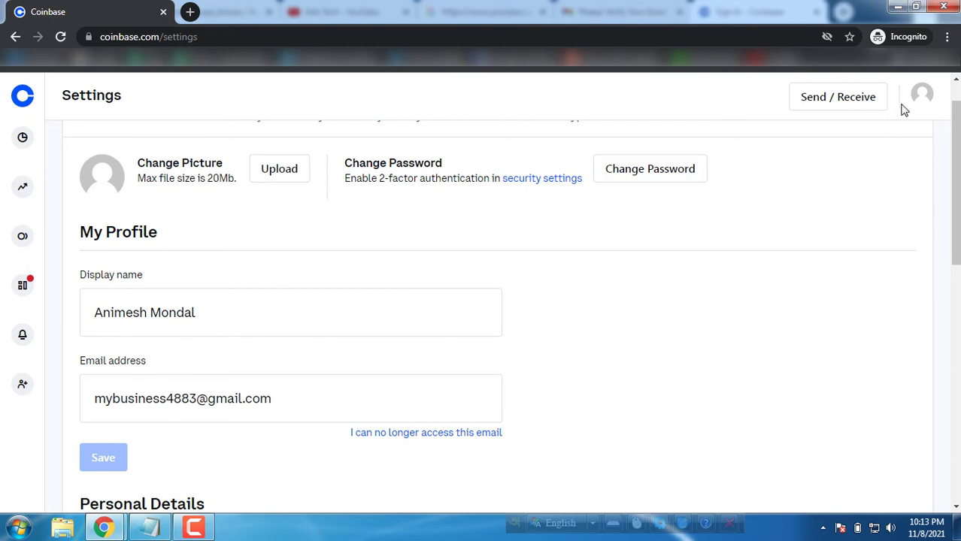
- Open Send / Receive, toggle the amount between BTC and BDT, then switch to Receive
left_click(829, 108)
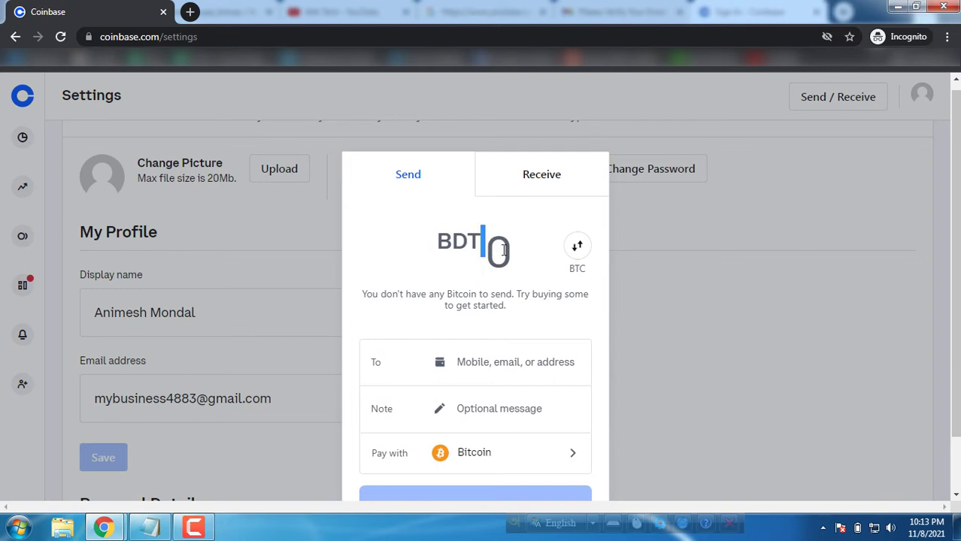
left_click(576, 250)
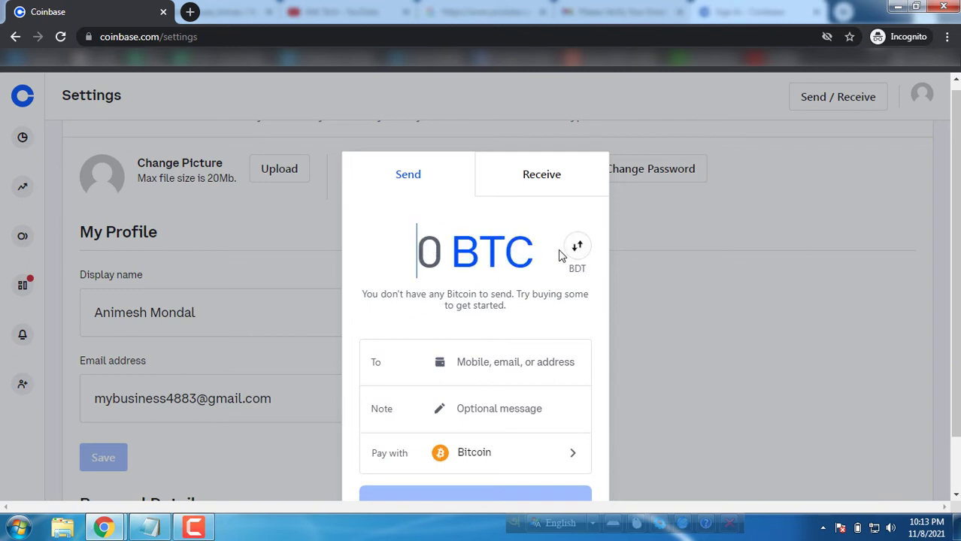
left_click(577, 246)
left_click(526, 175)
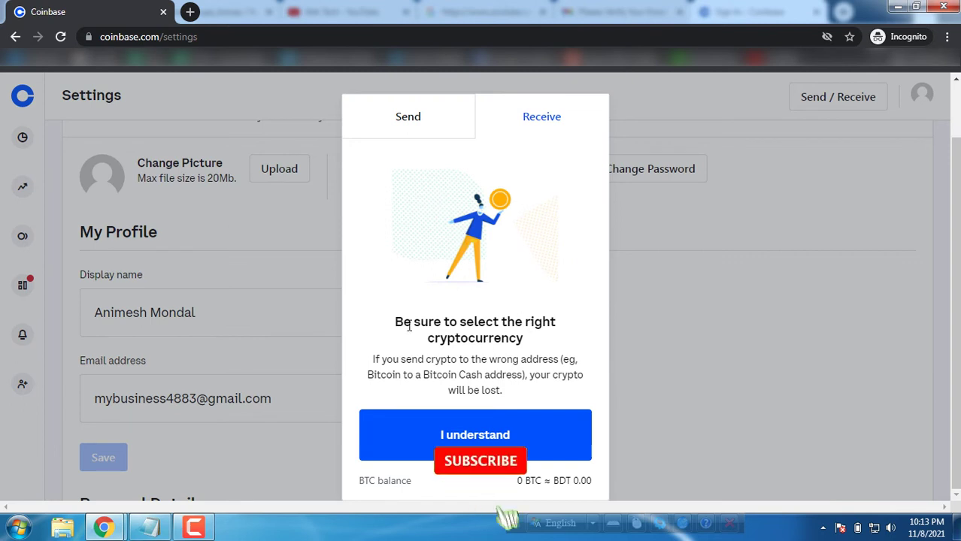
- Acknowledge the wrong-cryptocurrency warning and skip the instant transfers offer
left_click_drag(395, 320, 521, 340)
left_click(521, 340)
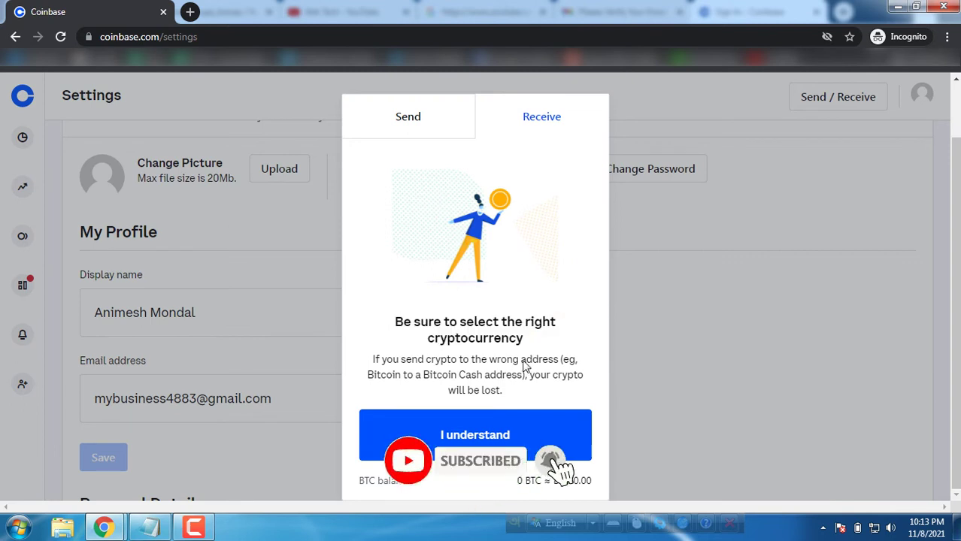
left_click(485, 434)
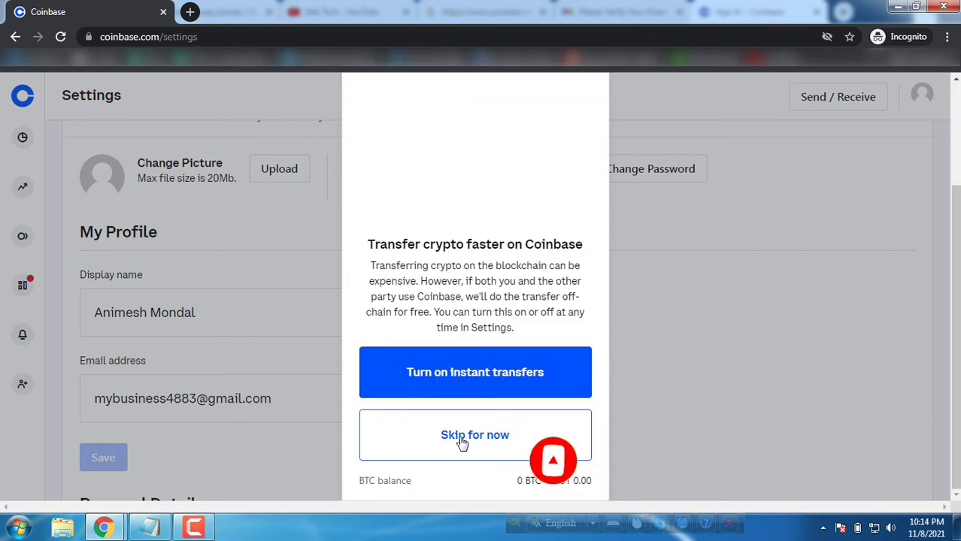
left_click(488, 385)
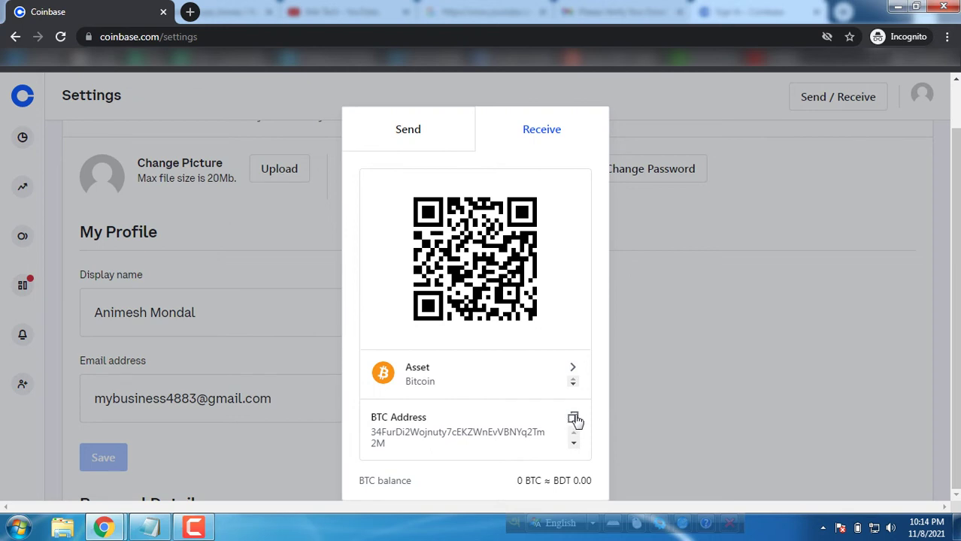
- Select the BTC deposit address and copy it to the clipboard
left_click_drag(402, 448, 373, 433)
right_click(384, 438)
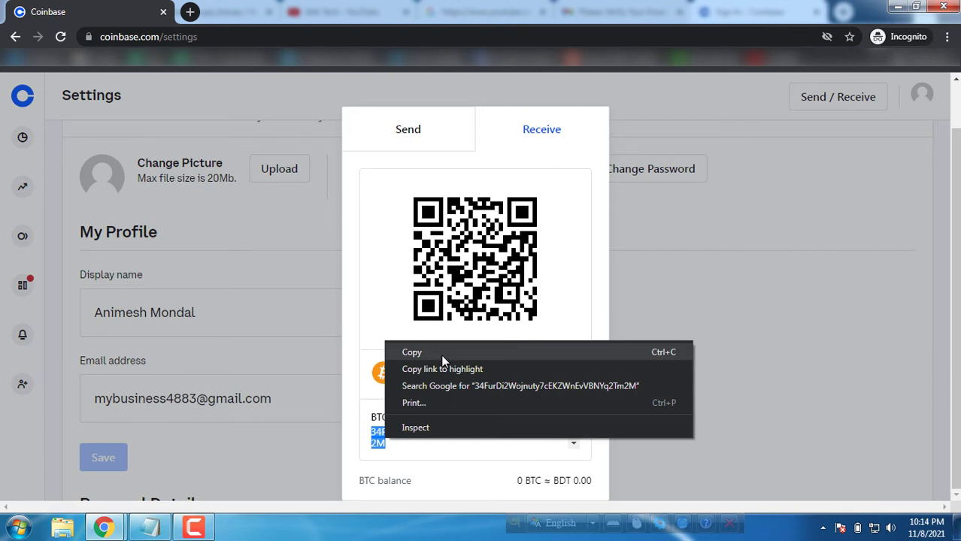
left_click(441, 352)
left_click(425, 432)
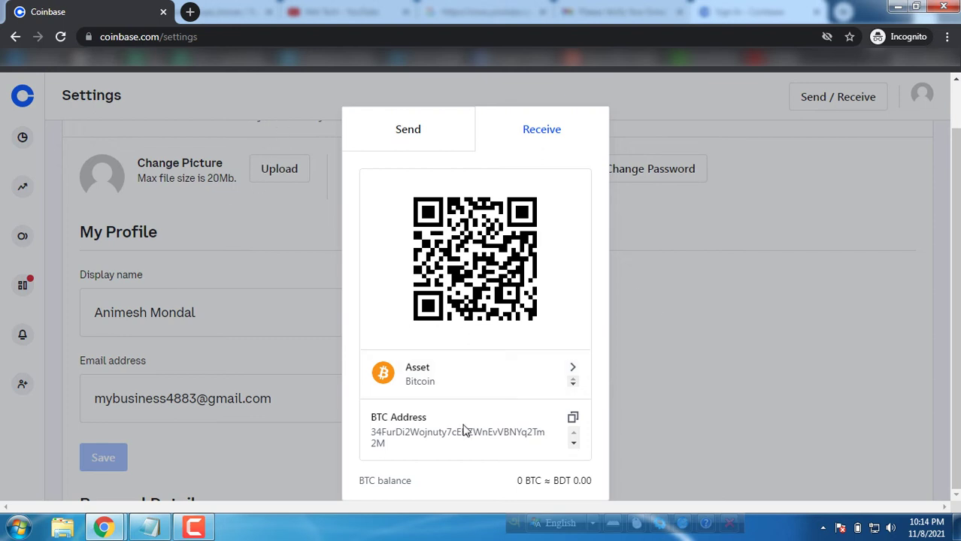
- Close the Send / Receive window, dismiss the colour scheme prompt, and review the Preferences settings
left_click(276, 138)
scroll(363, 301, "down", 1)
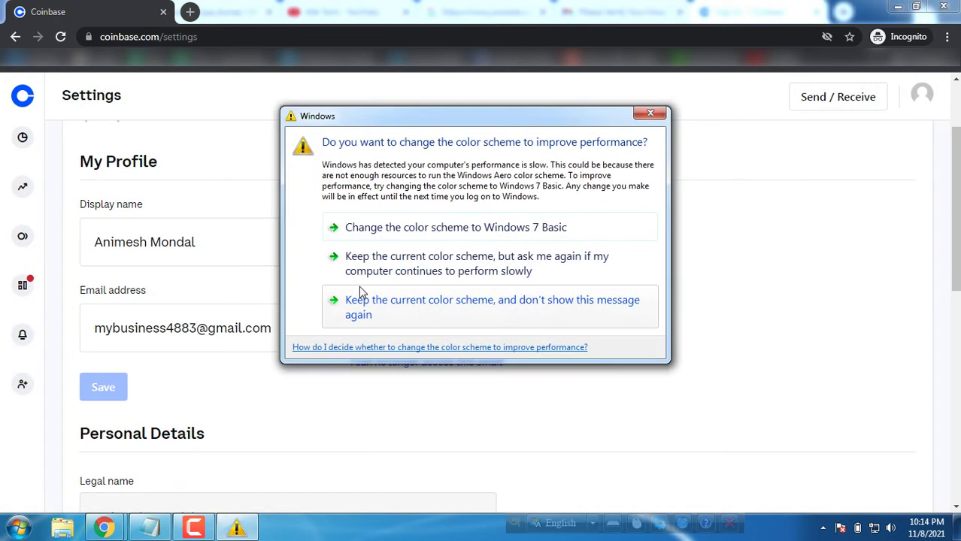
left_click(650, 113)
scroll(230, 255, "up", 2)
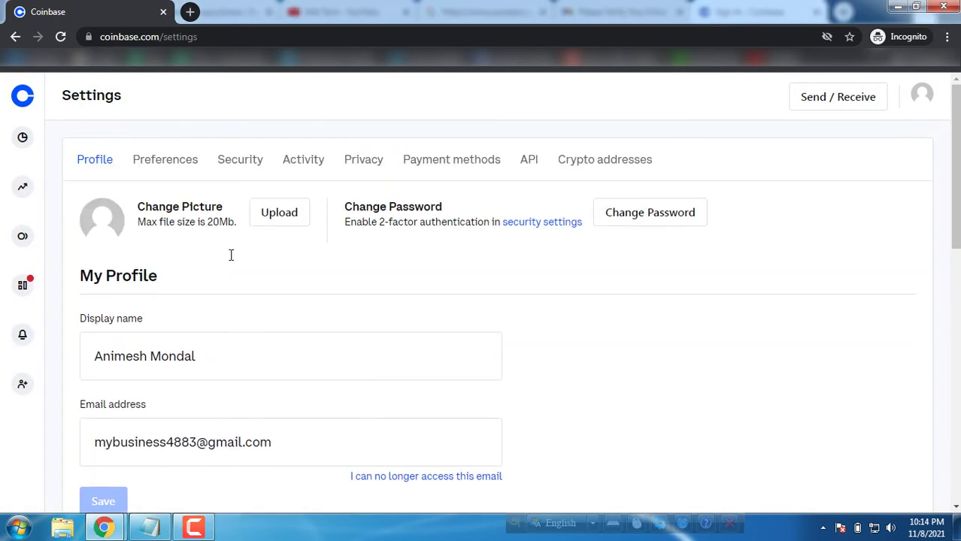
left_click(155, 163)
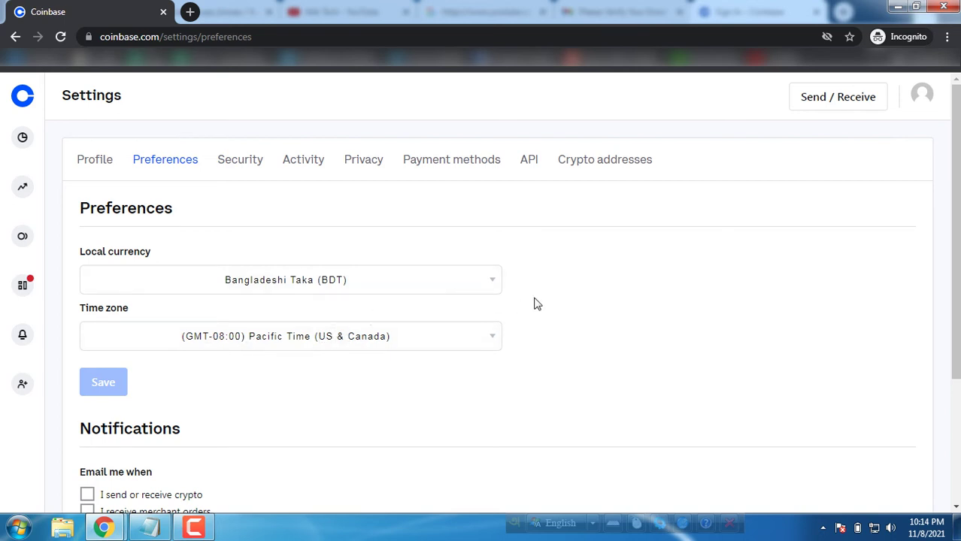
scroll(530, 304, "down", 3)
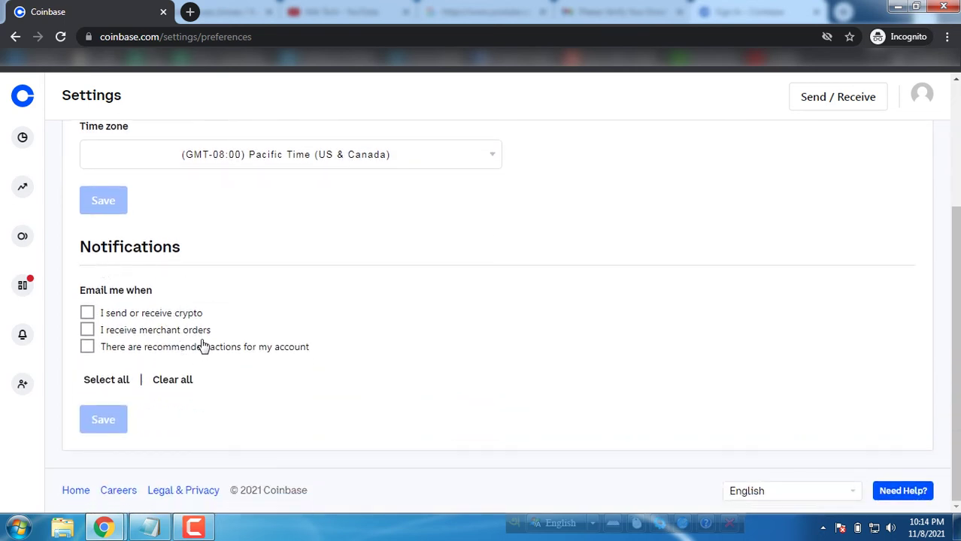
scroll(221, 343, "up", 3)
- Scroll through the Security settings, including the 2-step verification options
left_click(234, 169)
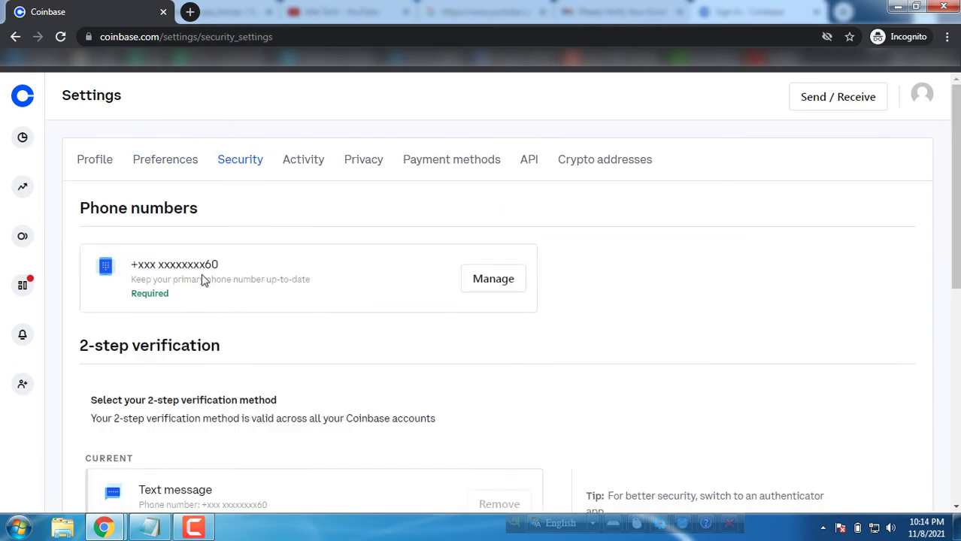
scroll(262, 305, "down", 2)
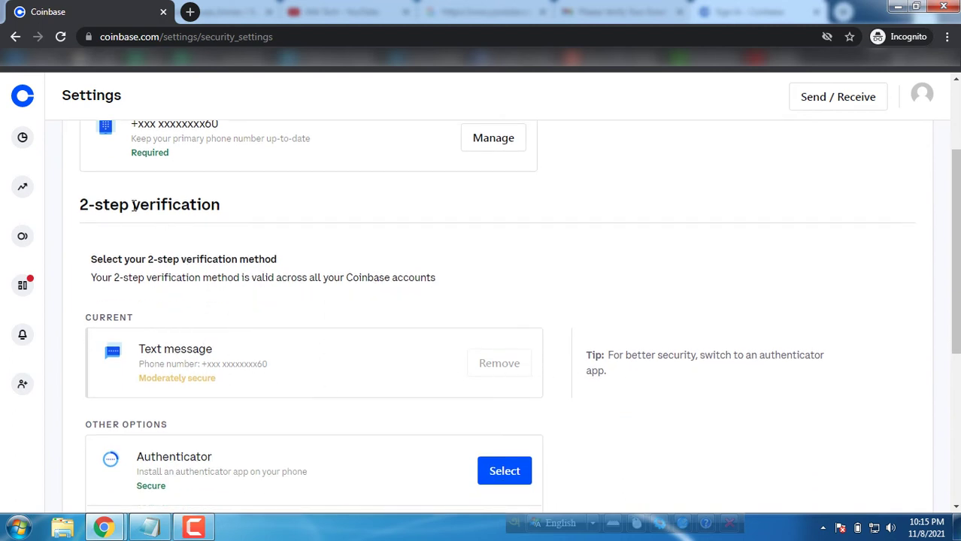
scroll(256, 364, "down", 2)
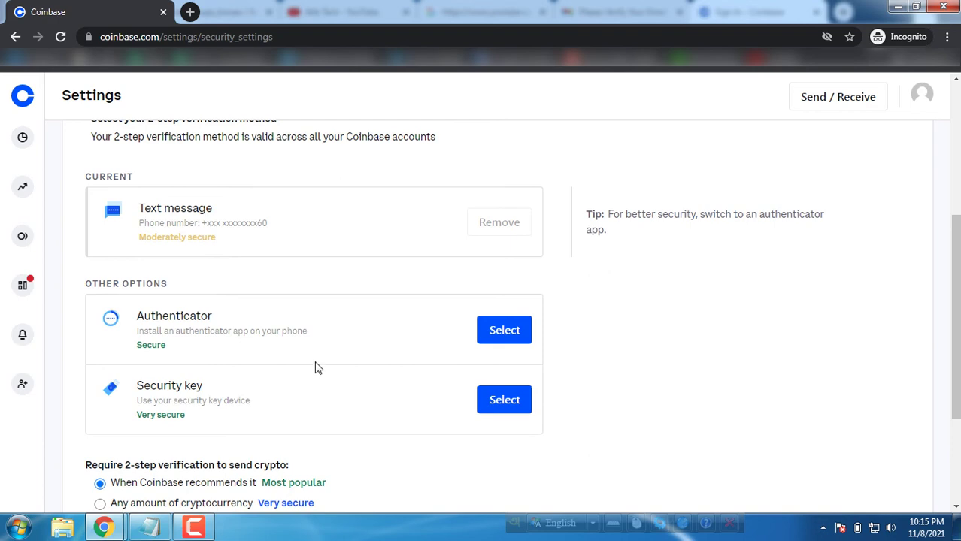
scroll(315, 368, "down", 3)
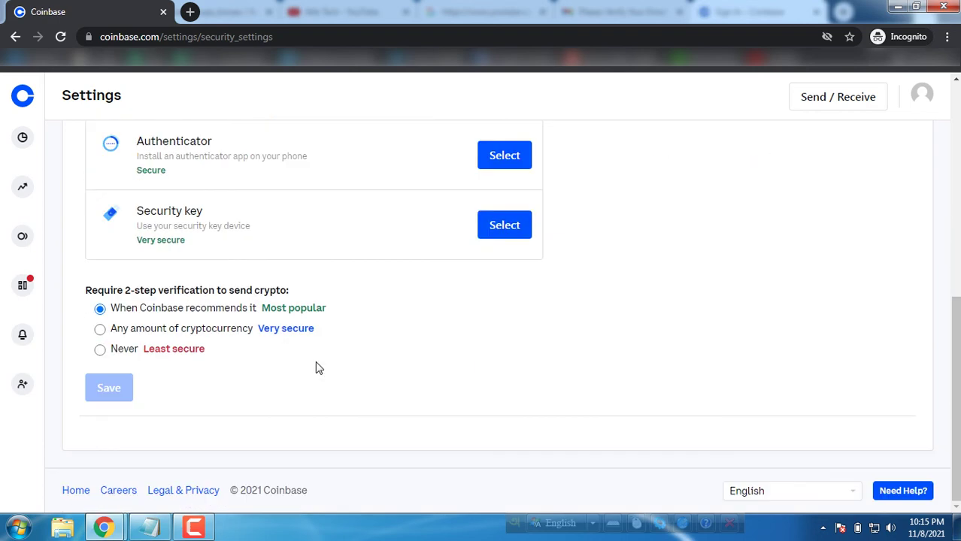
scroll(315, 367, "up", 5)
left_click(314, 128)
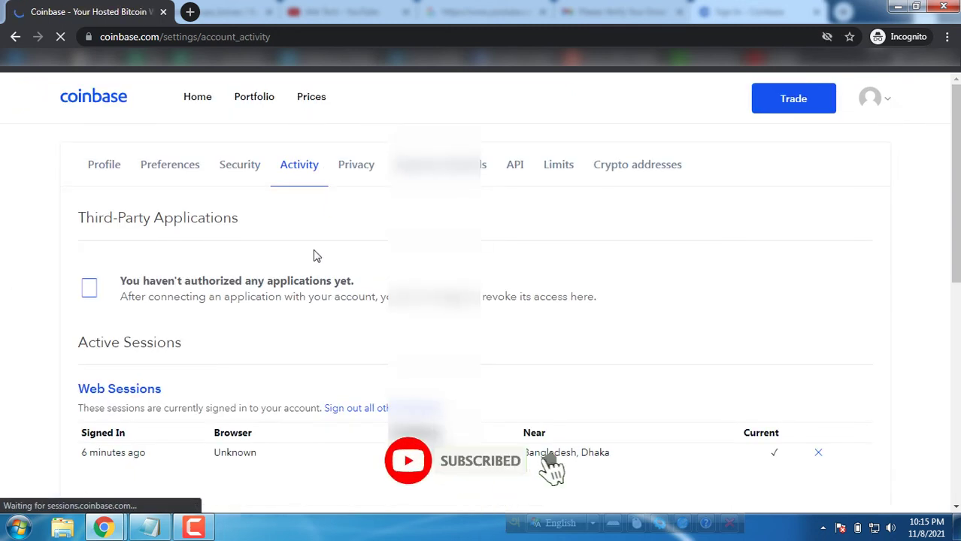
- Review the active web session's details: location, Chrome (Windows) device and confirmed IP address
scroll(106, 391, "down", 1)
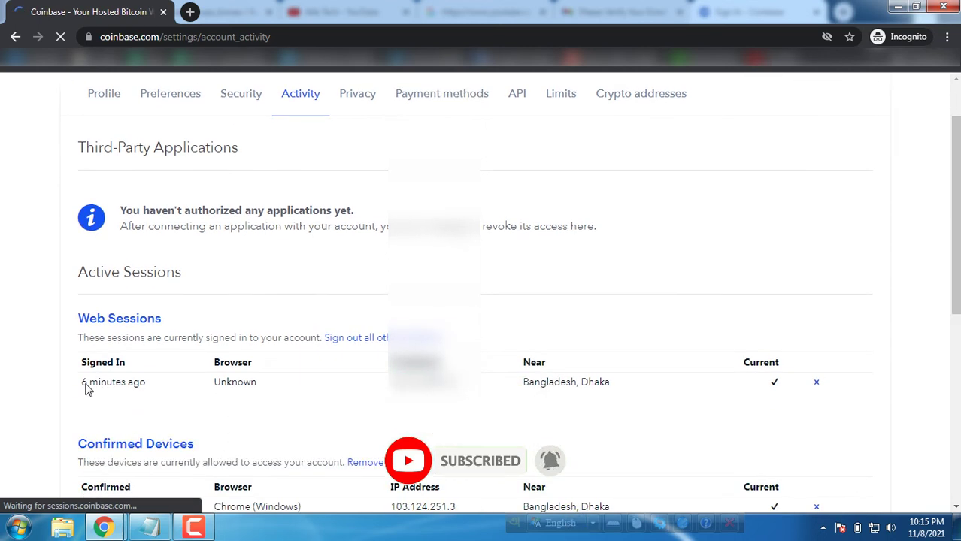
left_click_drag(89, 317, 785, 383)
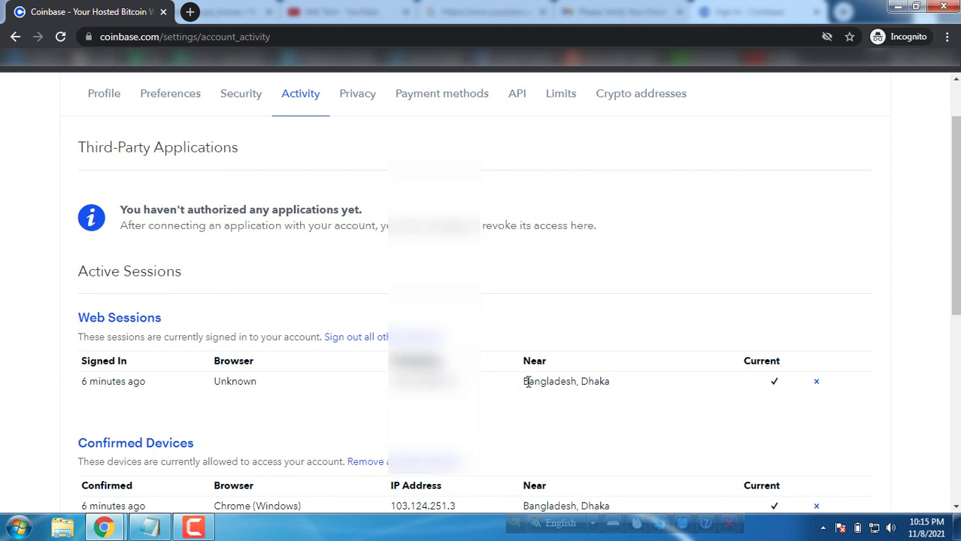
left_click_drag(528, 382, 619, 390)
left_click(611, 397)
scroll(609, 397, "down", 2)
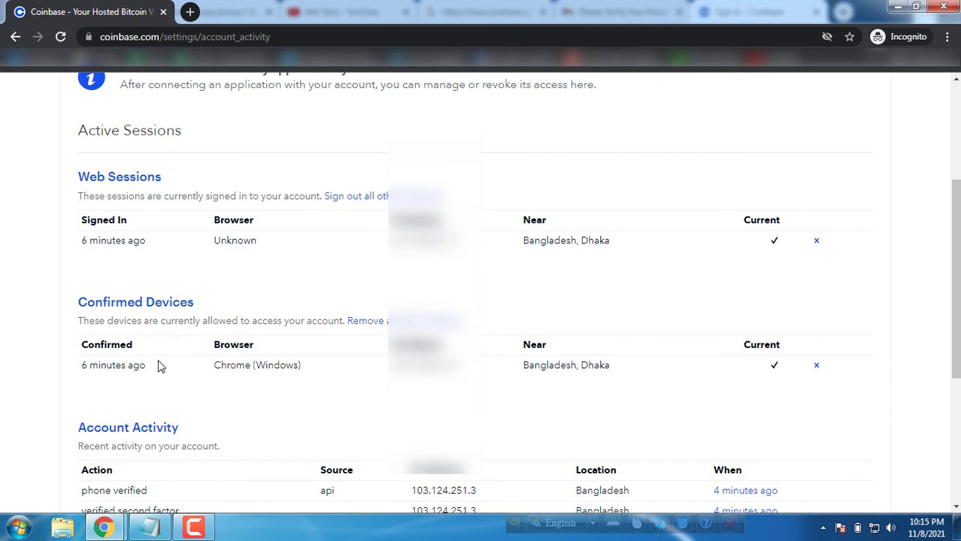
left_click_drag(214, 365, 329, 374)
left_click(326, 374)
left_click_drag(396, 366, 468, 372)
left_click(472, 373)
- Inspect the verified second-factor IP and the remaining activity and session rows
scroll(479, 380, "down", 1)
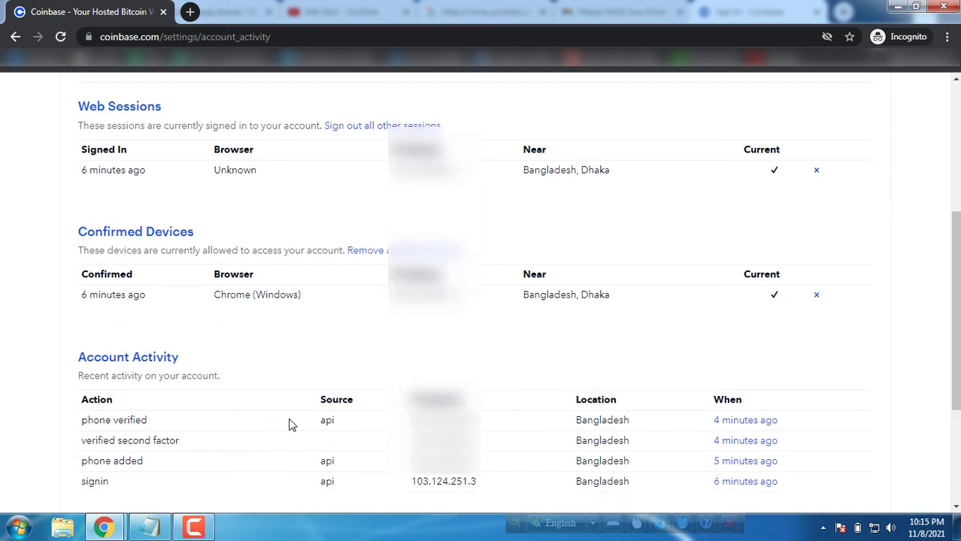
left_click_drag(409, 421, 493, 427)
left_click(493, 428)
left_click_drag(482, 443, 404, 442)
left_click(404, 442)
left_click_drag(475, 481, 412, 207)
left_click(412, 208)
scroll(481, 286, "up", 4)
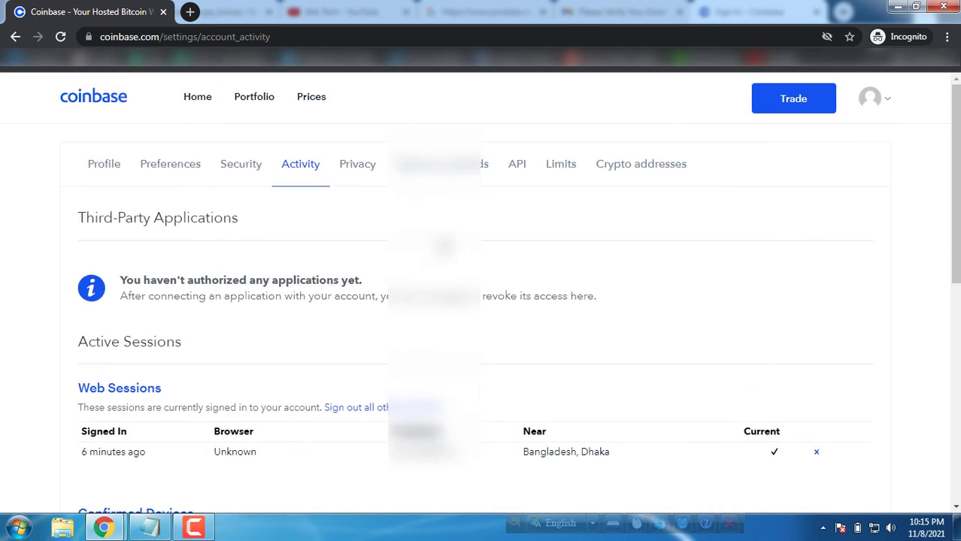
- Glance at Privacy settings, return to Activity, then open Payment methods
left_click(358, 172)
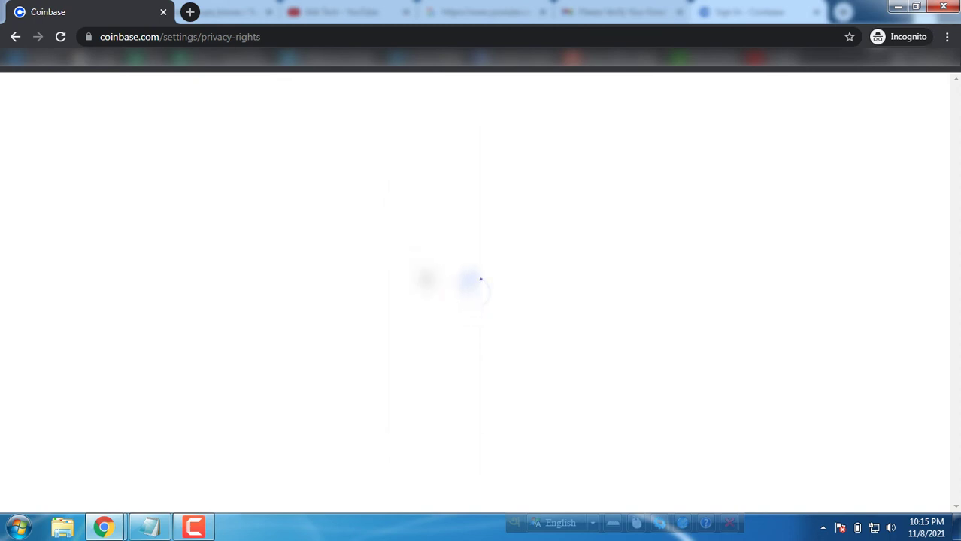
left_click(15, 39)
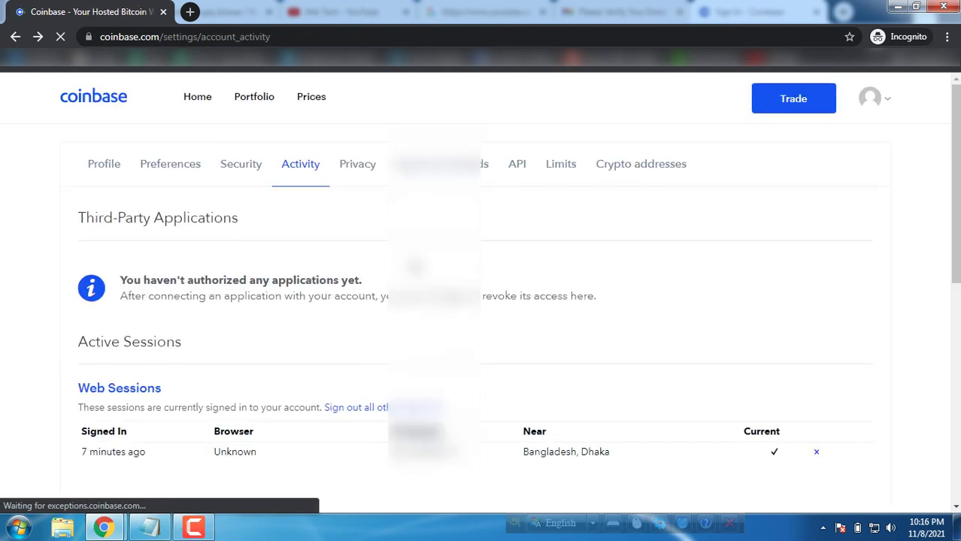
left_click(454, 170)
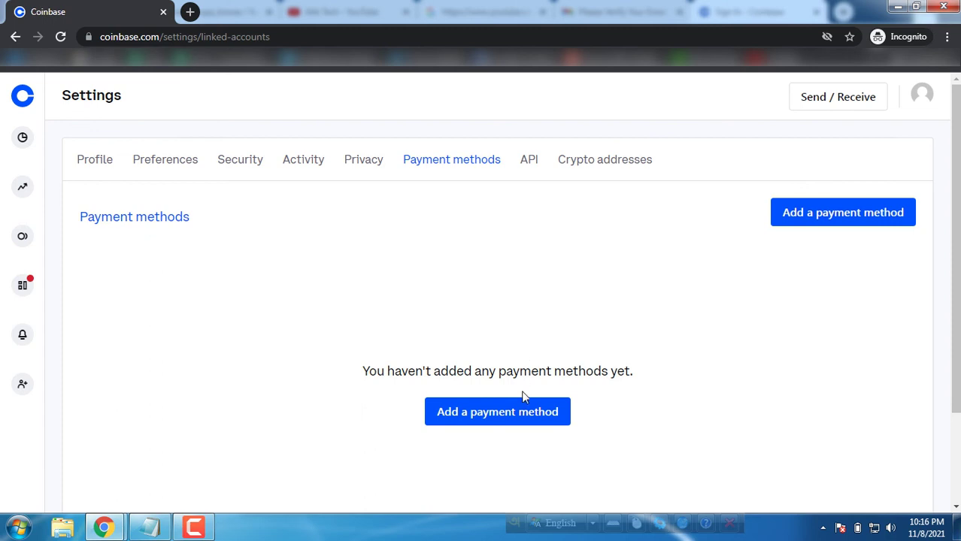
left_click(530, 418)
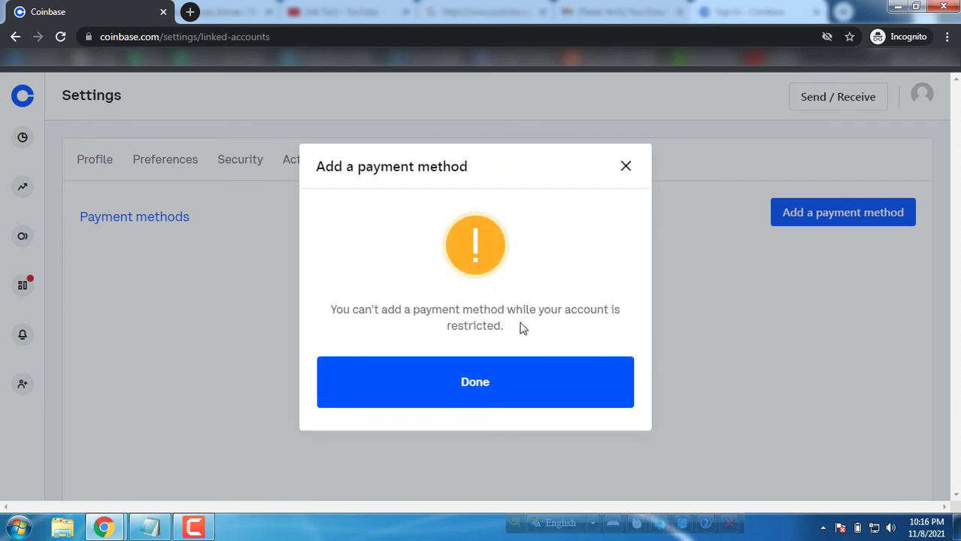
left_click(507, 379)
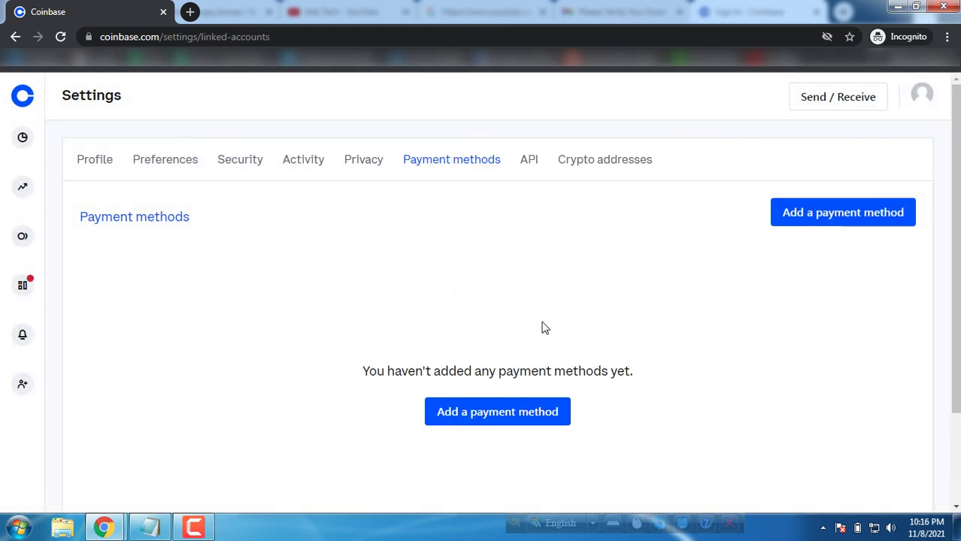